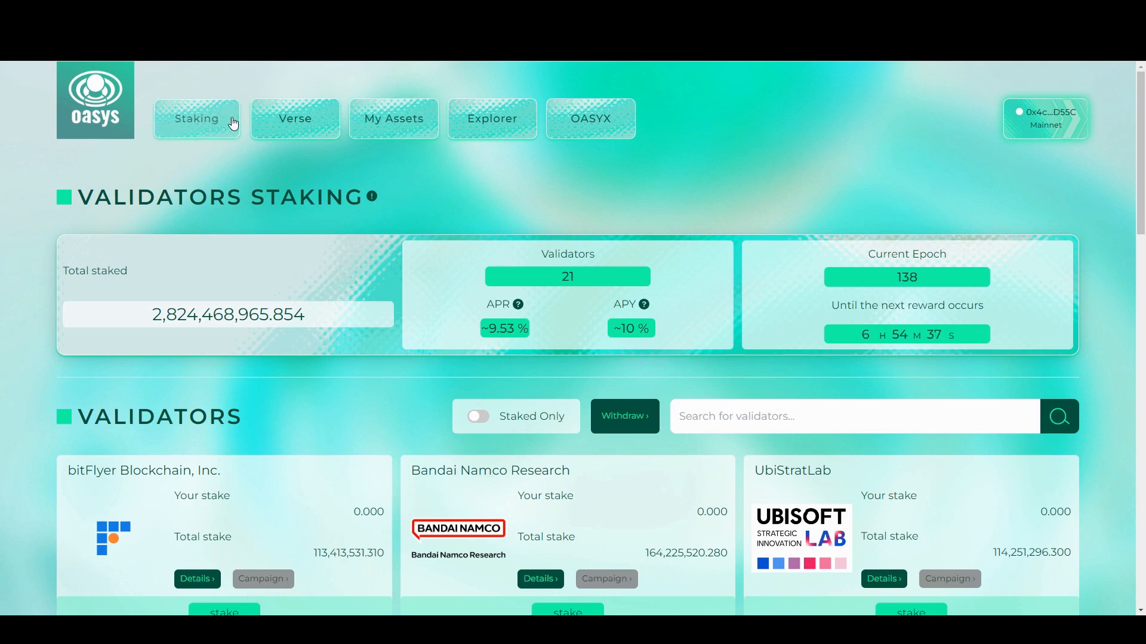
Open the Verse page and look through the list of Oasys verses and their project counts
left_click(296, 120)
scroll(442, 338, "down", 10)
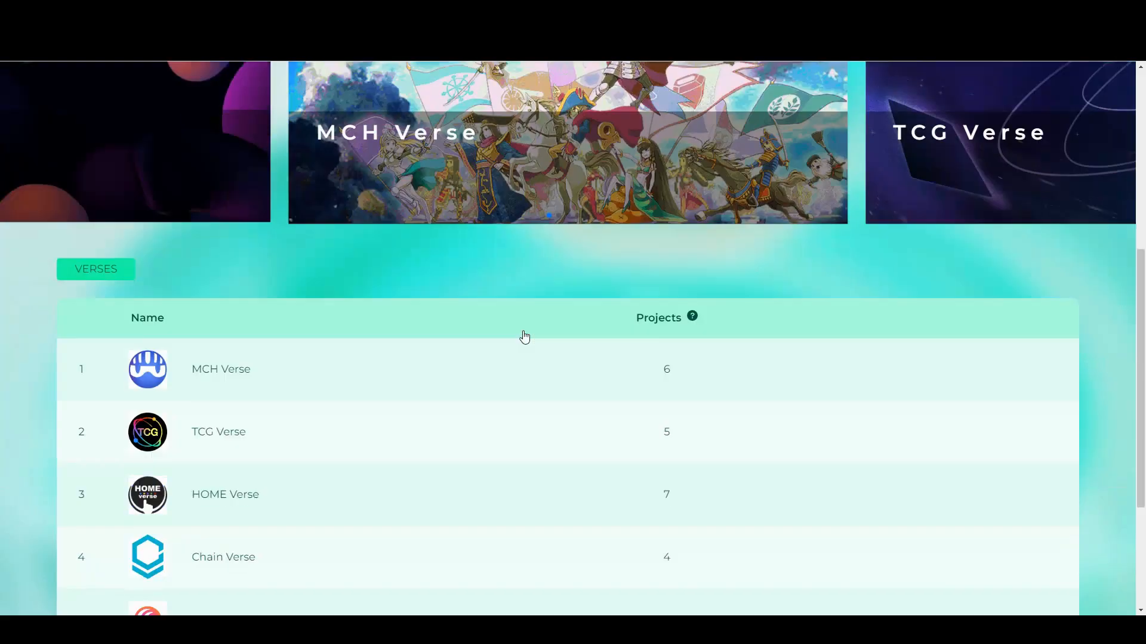
scroll(315, 442, "up", 2)
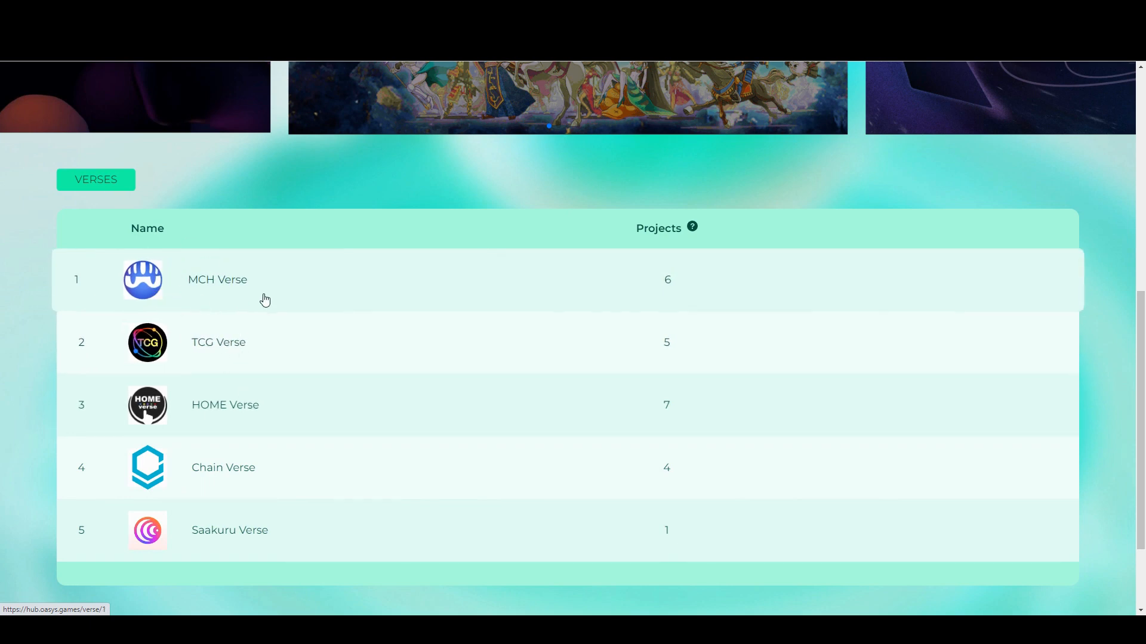
scroll(256, 312, "up", 8)
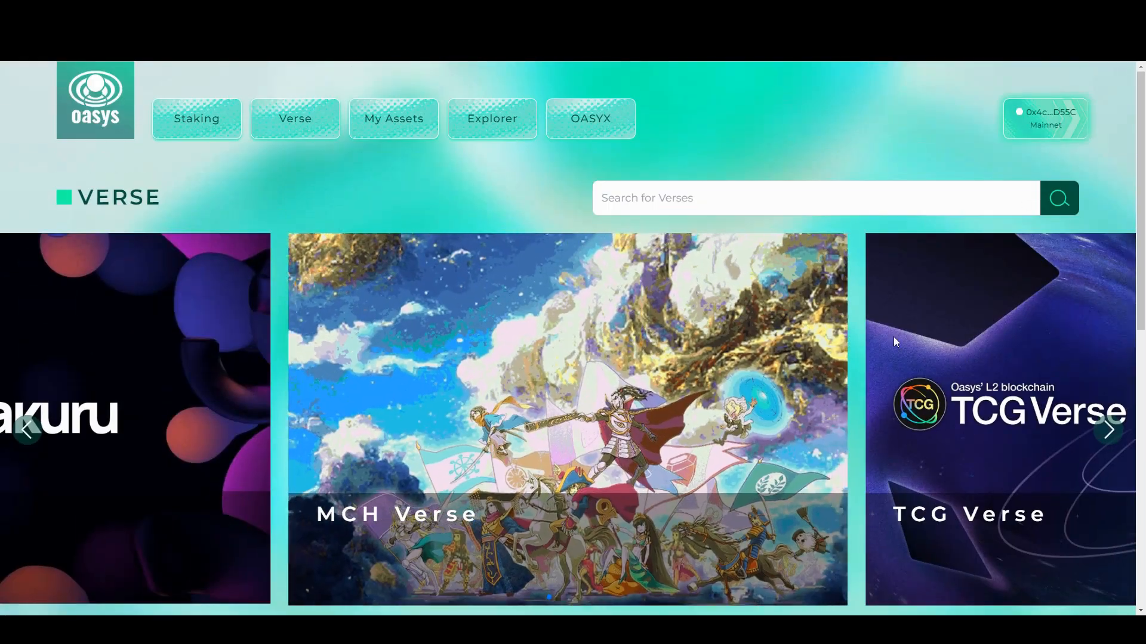
Return to the Staking page and review the total staked, reward rates and current epoch
left_click(220, 121)
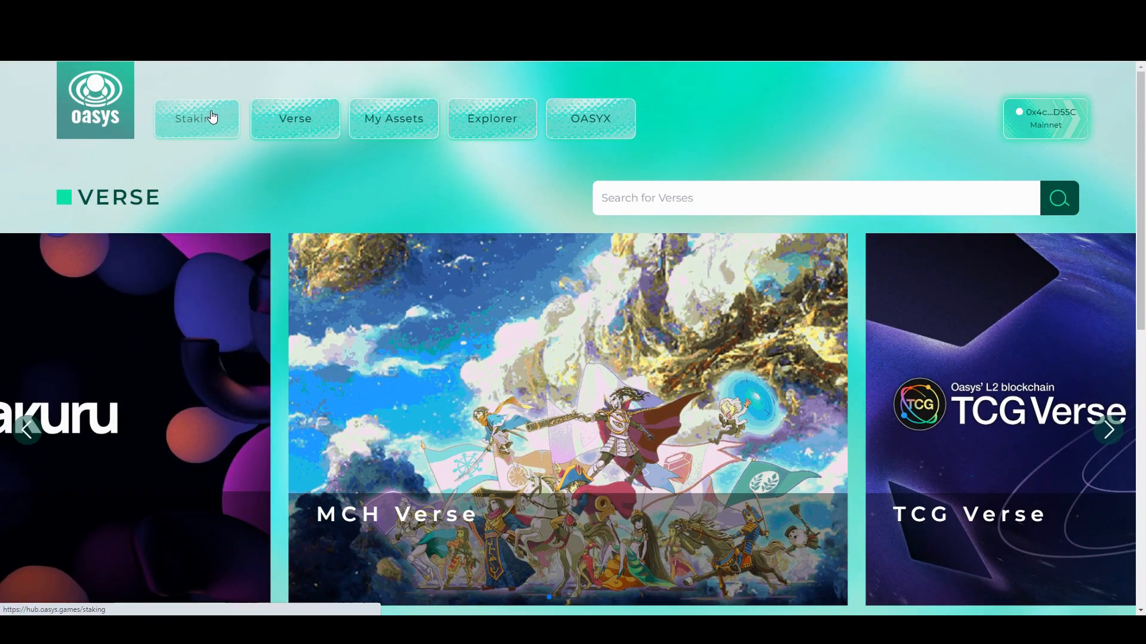
scroll(317, 373, "down", 2)
scroll(302, 368, "up", 2)
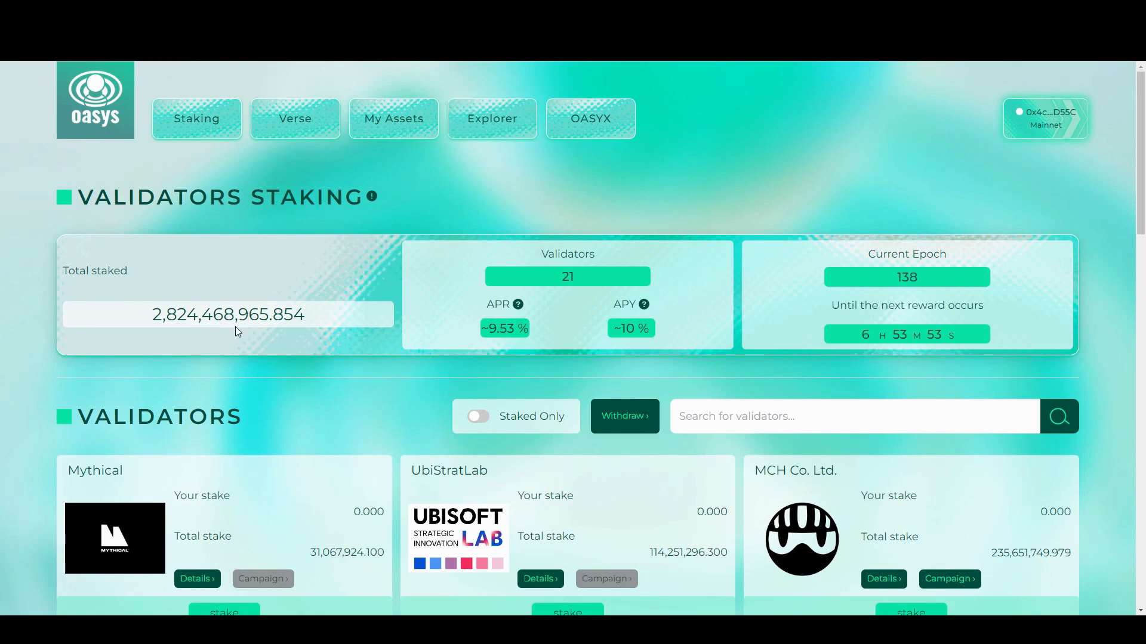
scroll(241, 326, "down", 2)
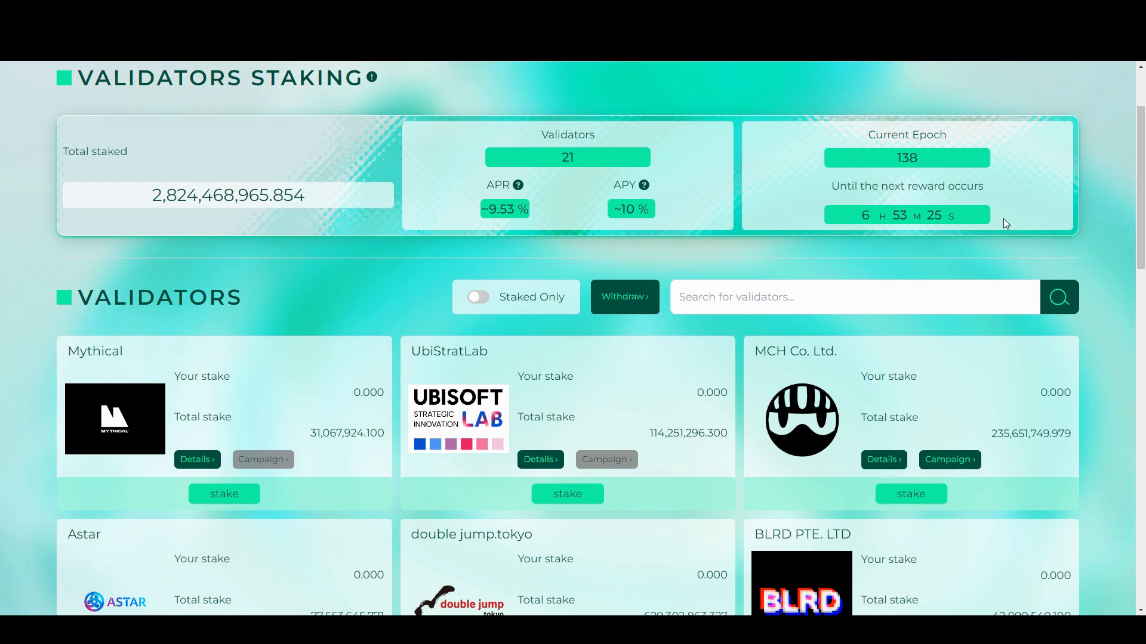
Browse the validator cards down to the end of the list
scroll(199, 343, "down", 2)
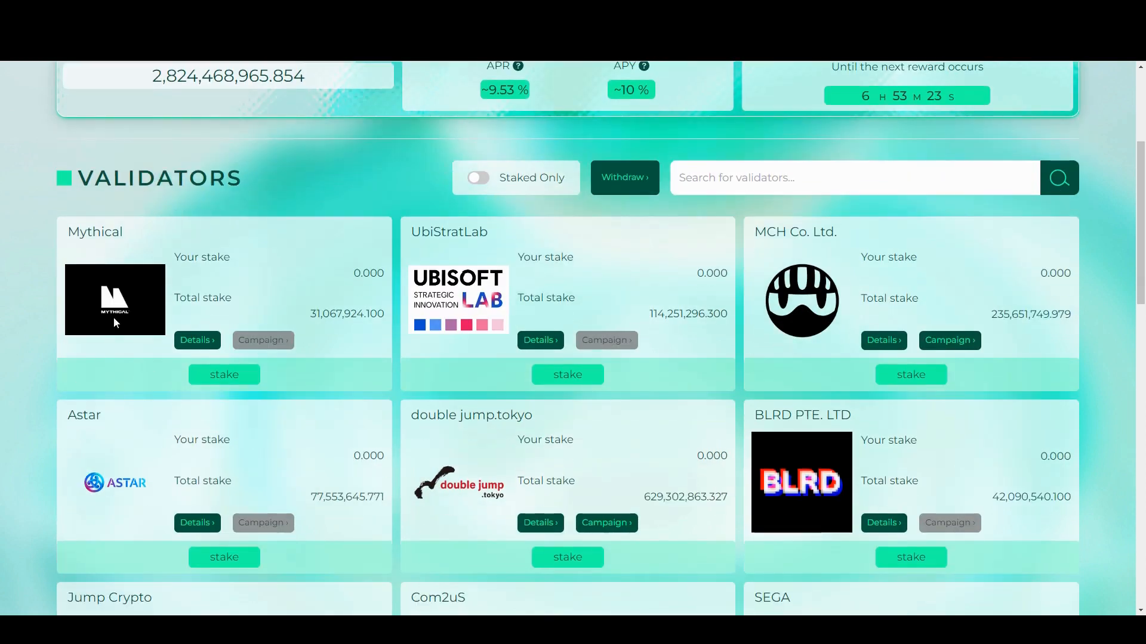
scroll(776, 179, "down", 2)
scroll(825, 214, "up", 3)
scroll(851, 354, "down", 18)
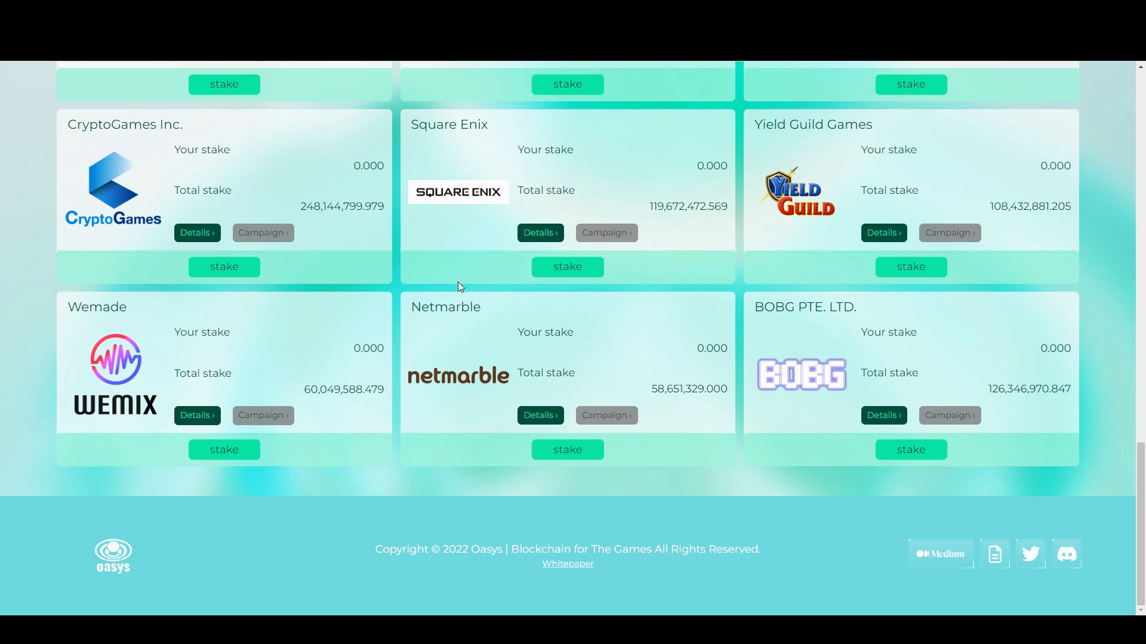
Examine the validators and their total stakes row by row, from the last row back to the first
scroll(603, 373, "up", 3)
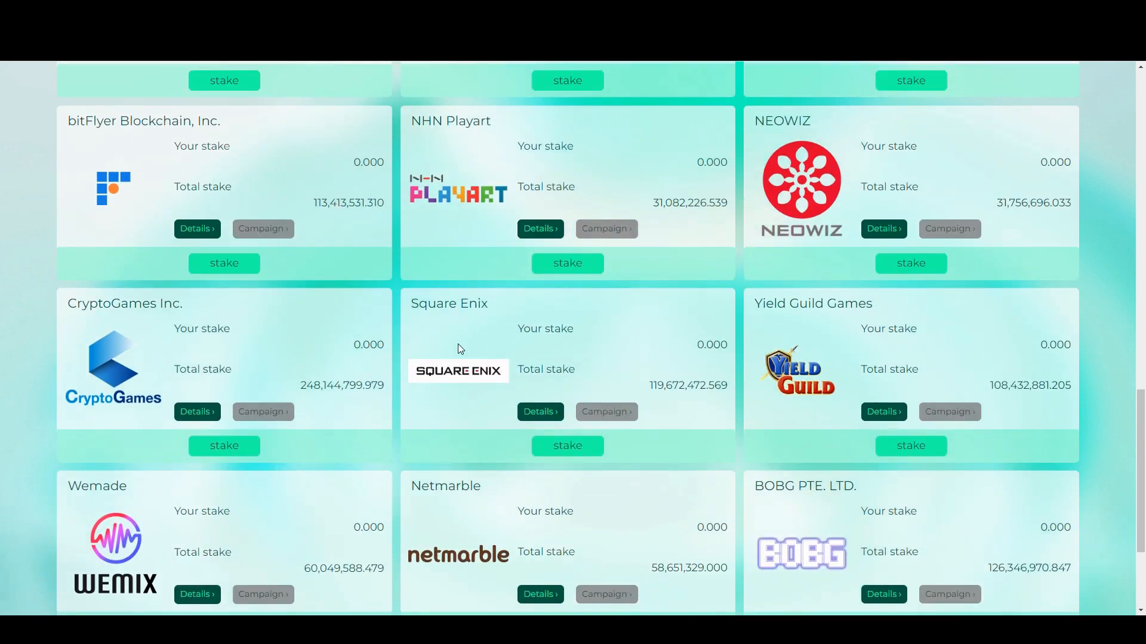
scroll(478, 337, "up", 2)
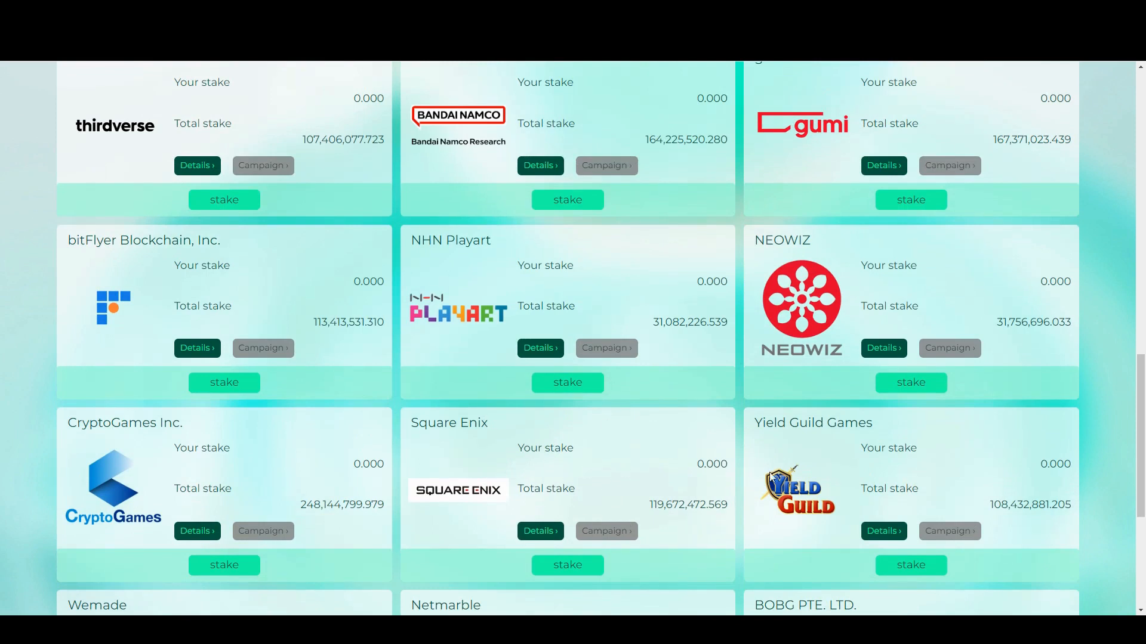
scroll(729, 457, "up", 2)
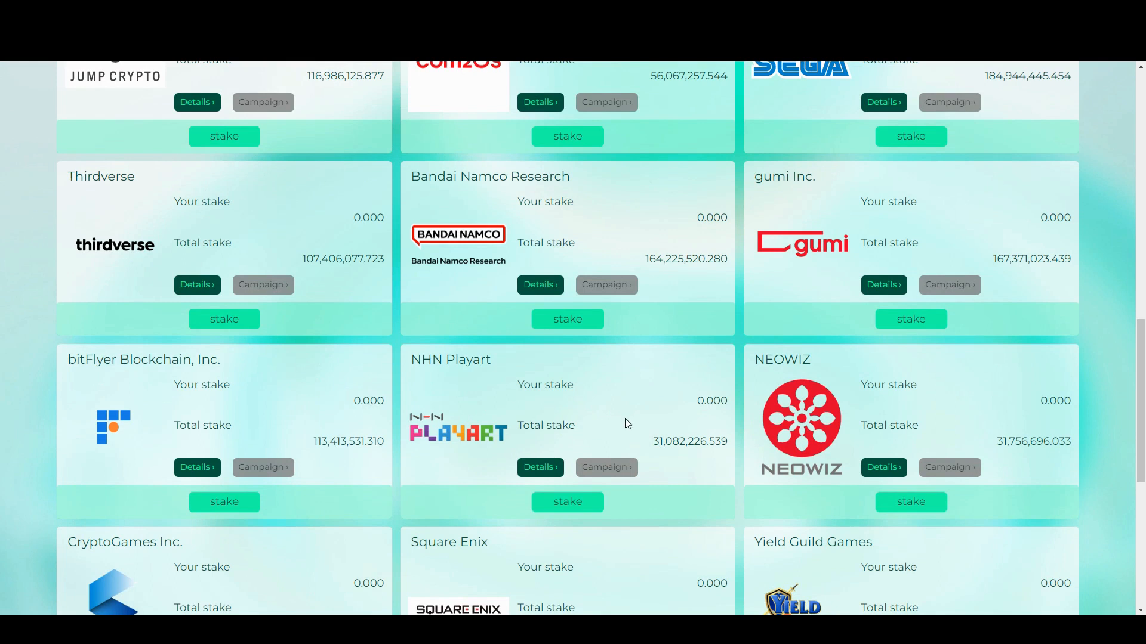
scroll(416, 238, "up", 1)
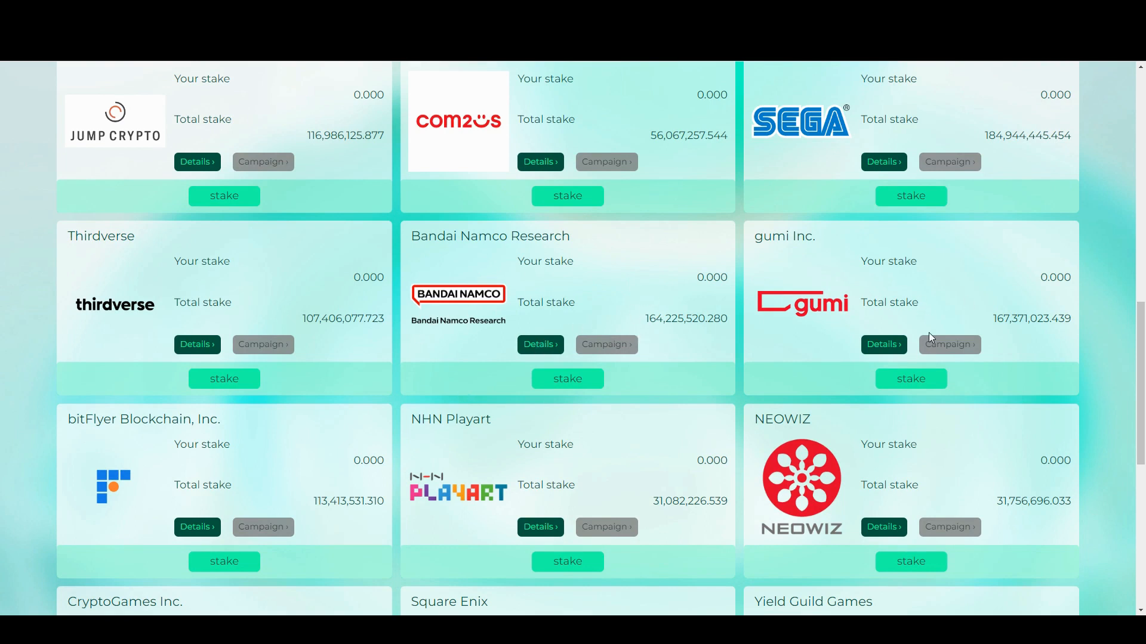
scroll(987, 316, "up", 1)
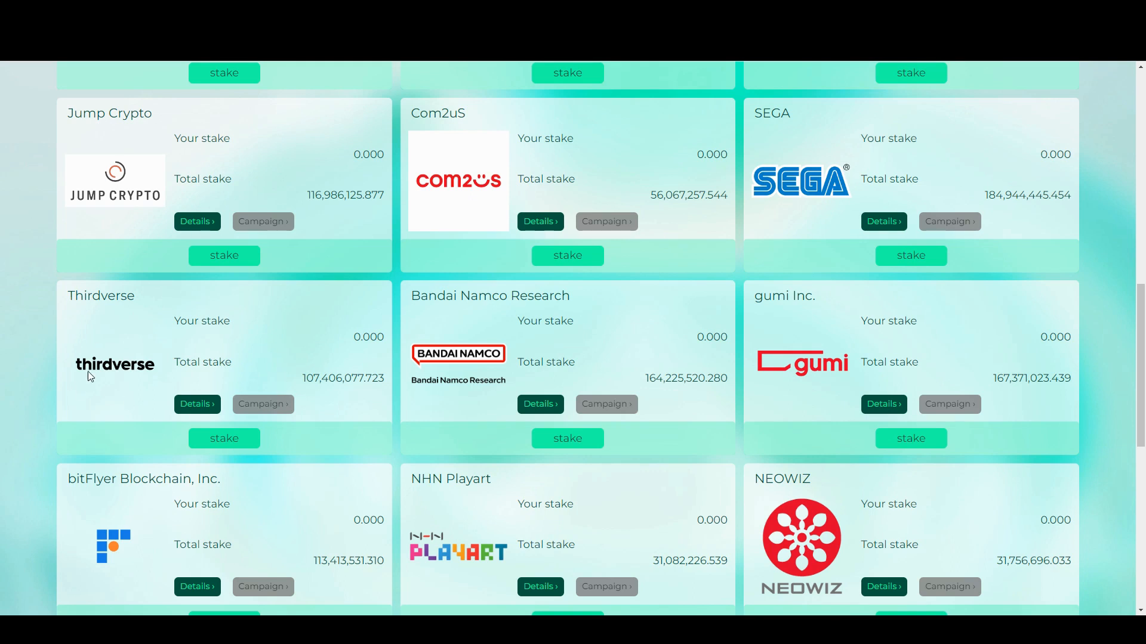
scroll(282, 371, "up", 2)
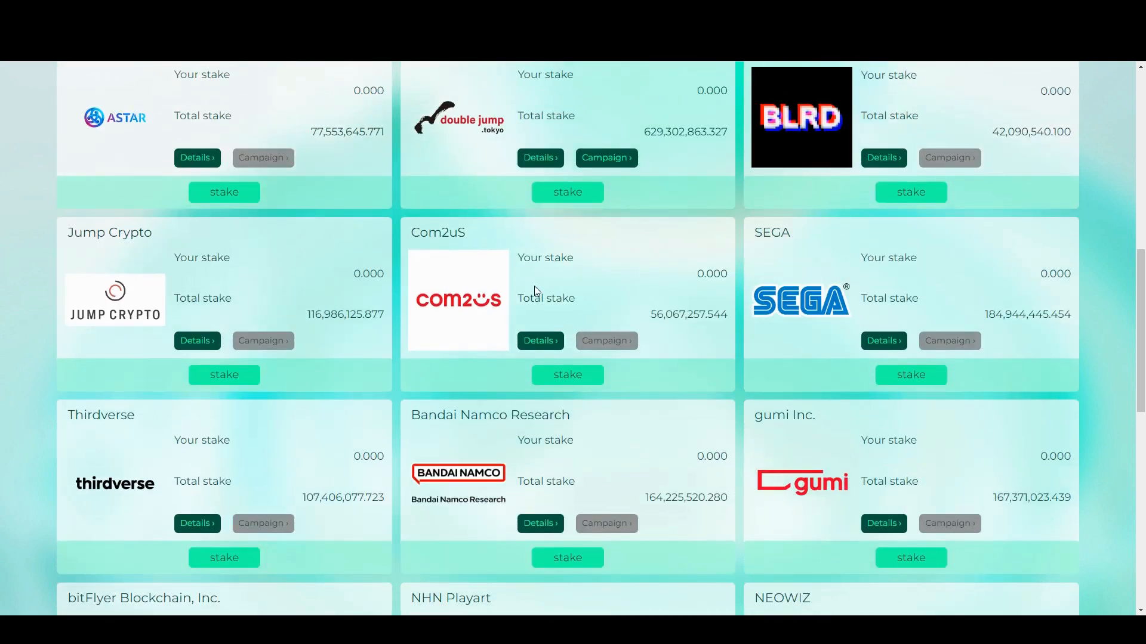
scroll(662, 292, "up", 2)
scroll(663, 292, "up", 1)
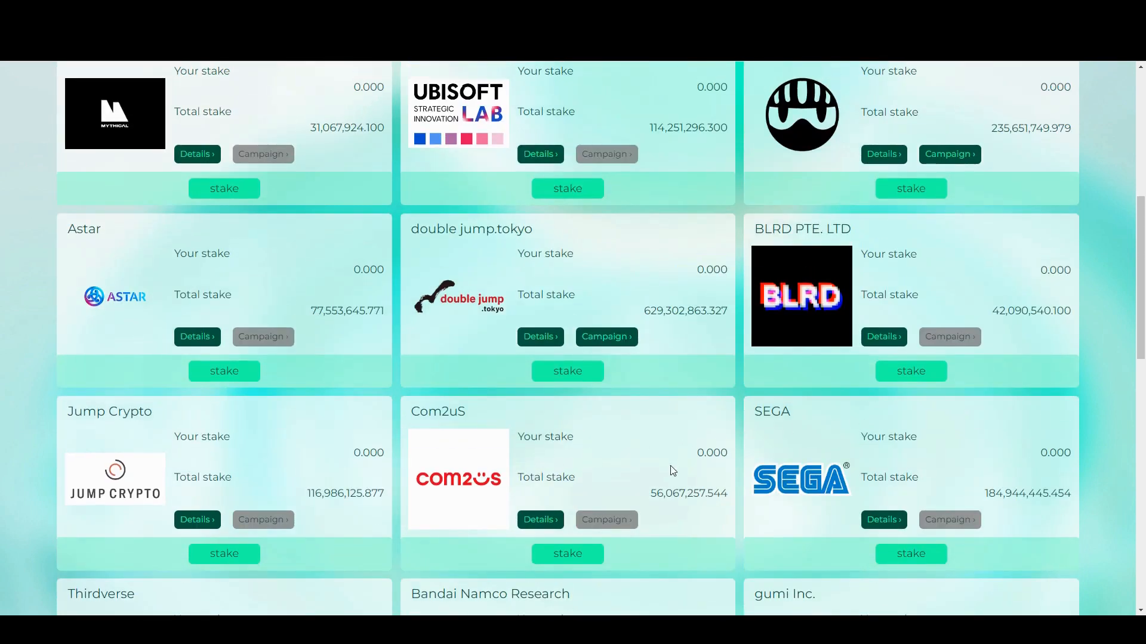
scroll(673, 472, "up", 1)
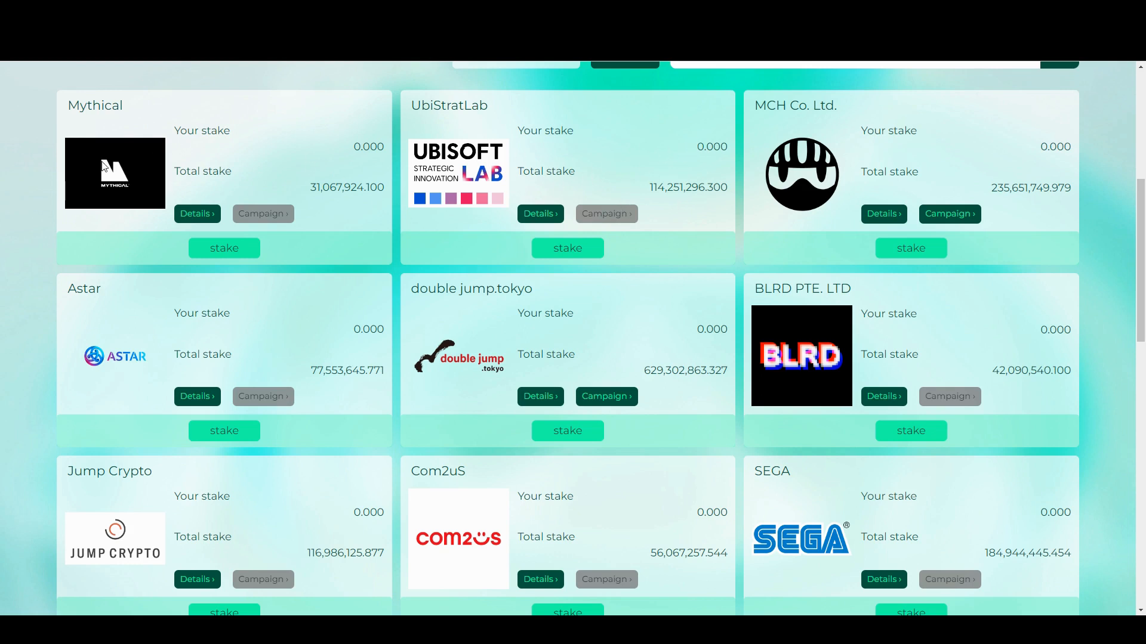
scroll(496, 331, "up", 4)
scroll(485, 313, "up", 2)
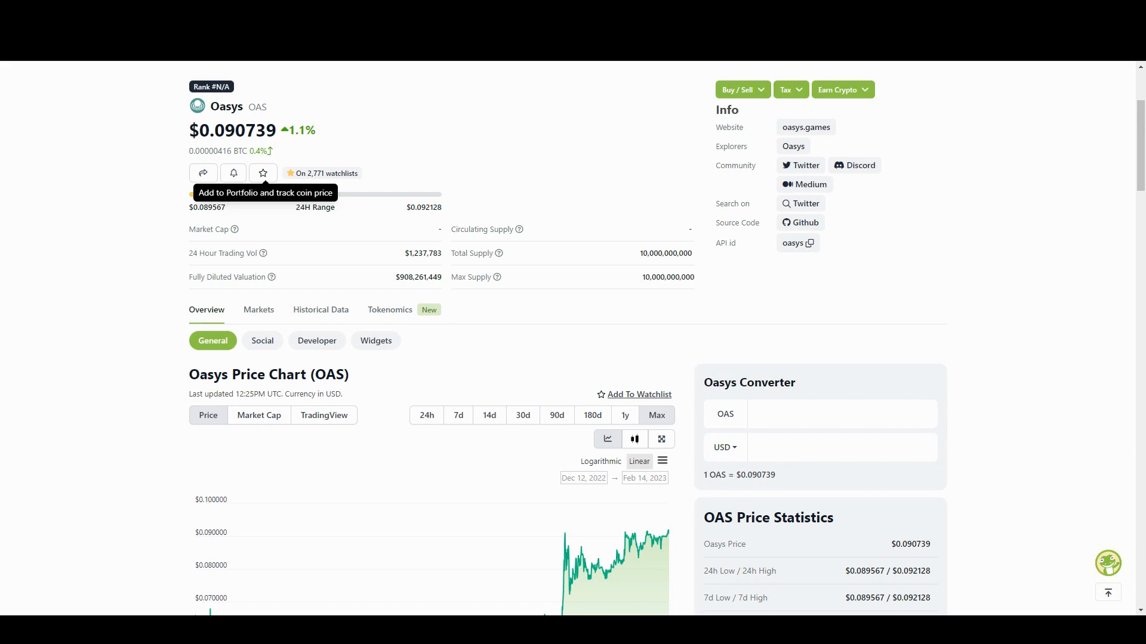
Examine the Oasys fully diluted valuation, price chart and exchange markets on the CoinGecko overview
mouse_move(271, 276)
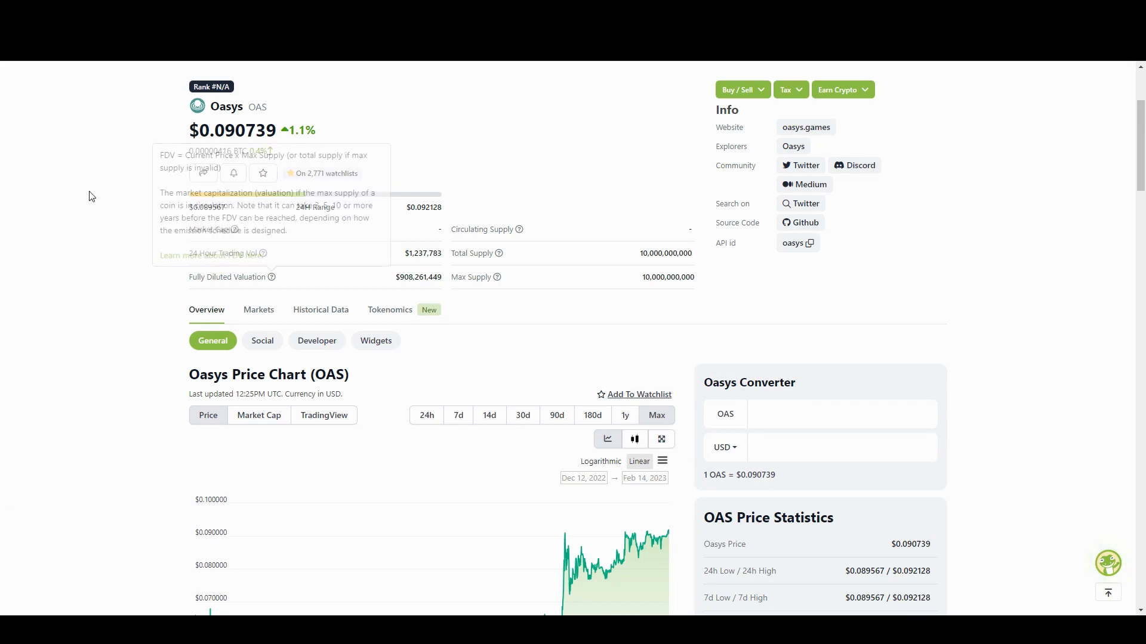
scroll(388, 204, "down", 6)
scroll(284, 358, "up", 3)
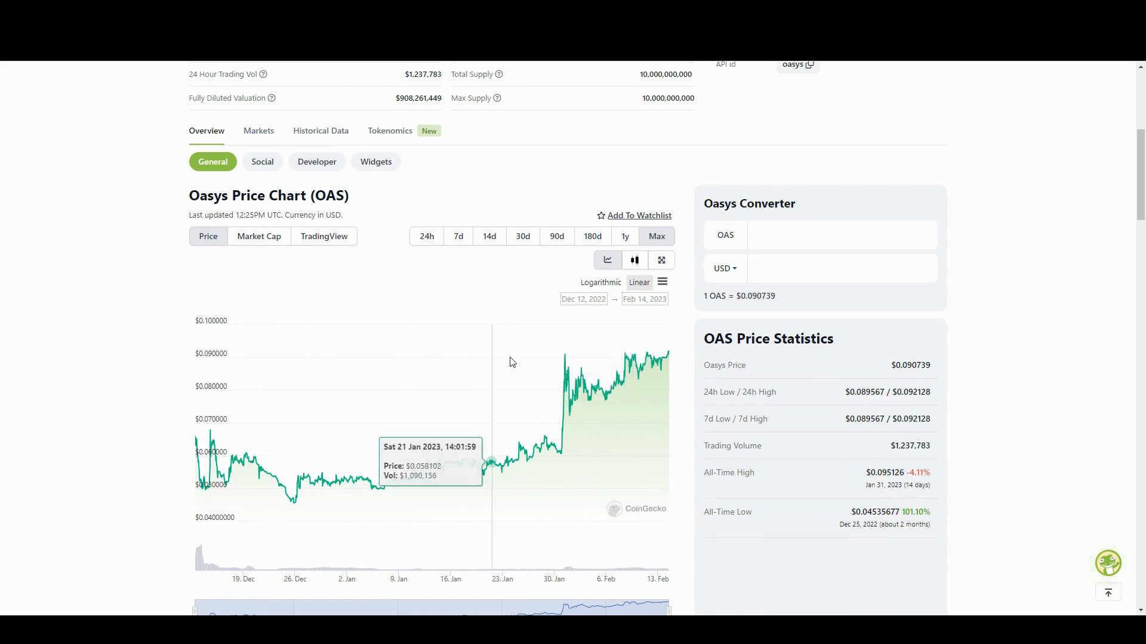
scroll(602, 323, "down", 5)
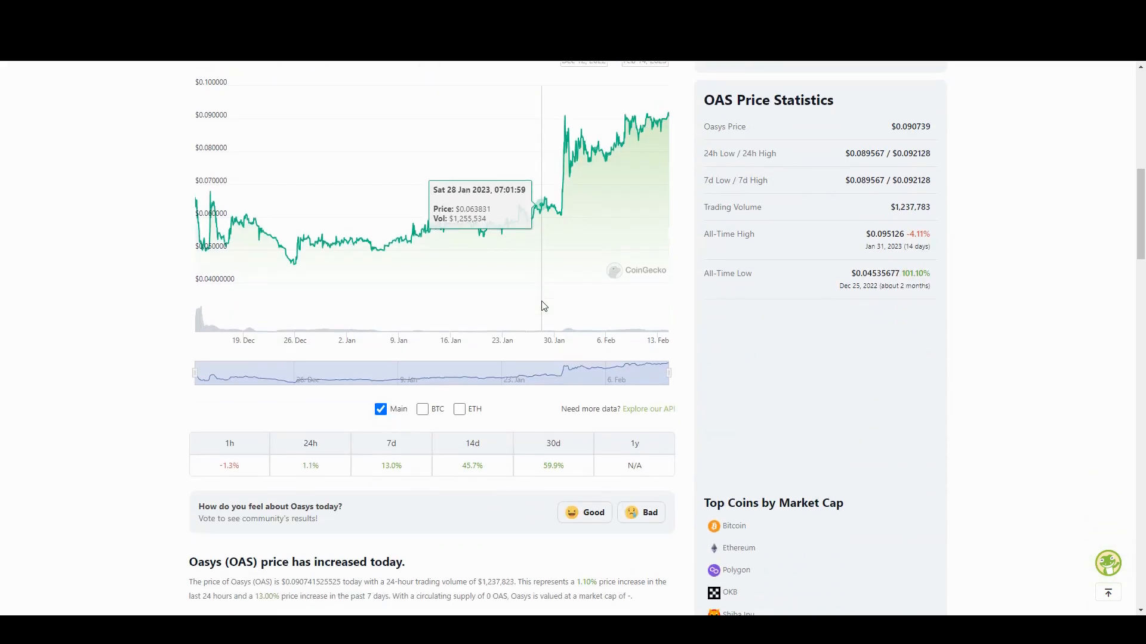
scroll(418, 329, "down", 15)
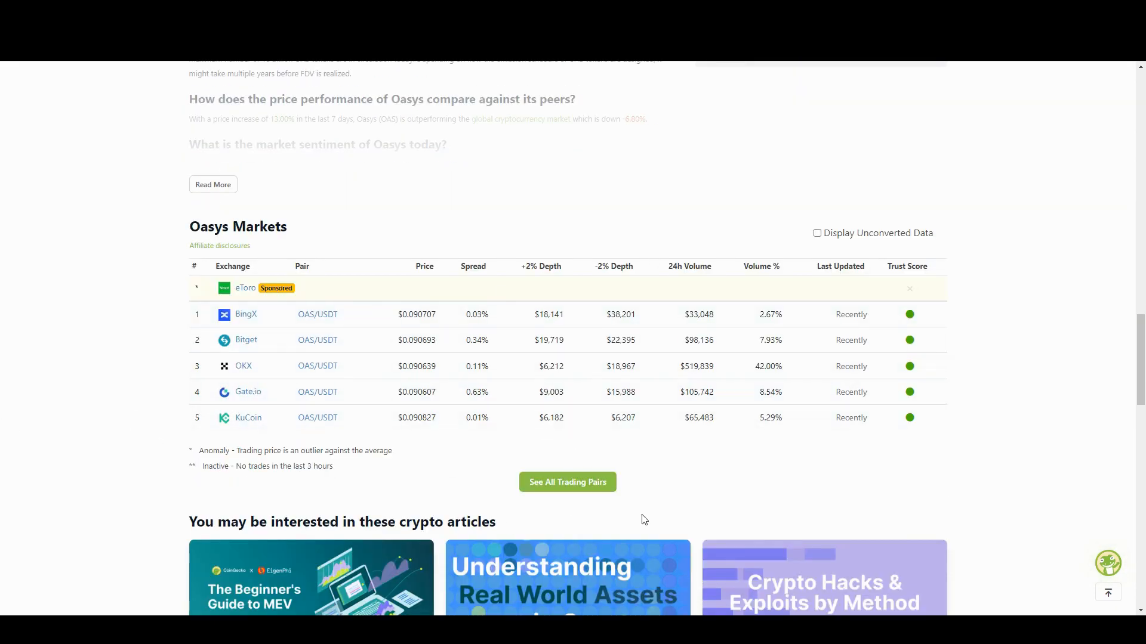
scroll(567, 466, "down", 10)
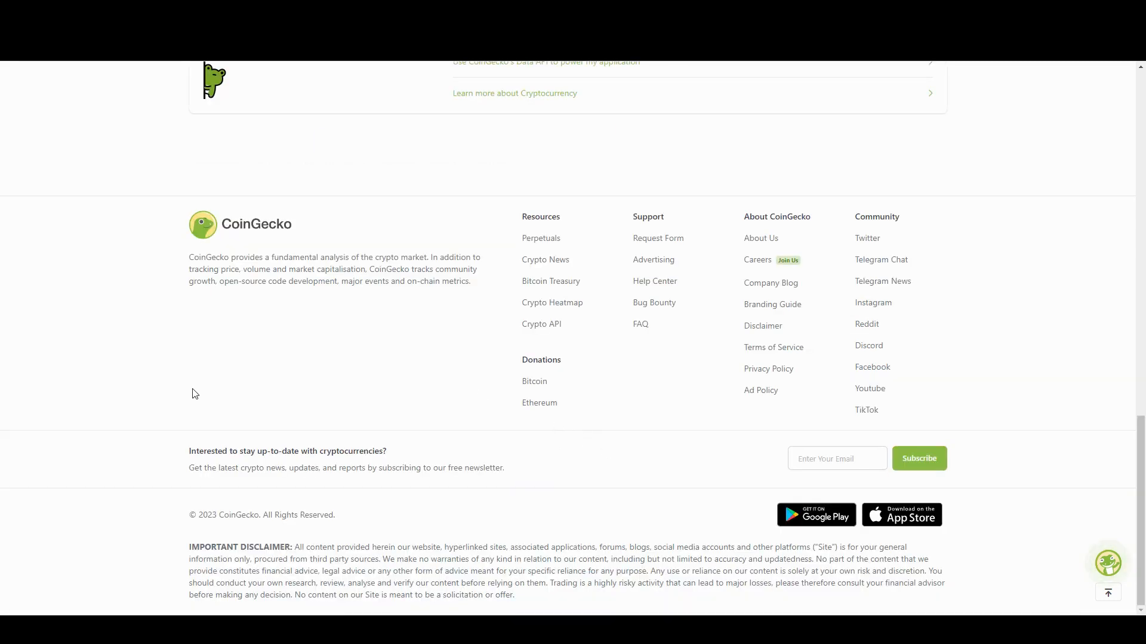
Show all Oasys trading pairs and review the token's supply and valuation figures alongside them
scroll(200, 395, "up", 10)
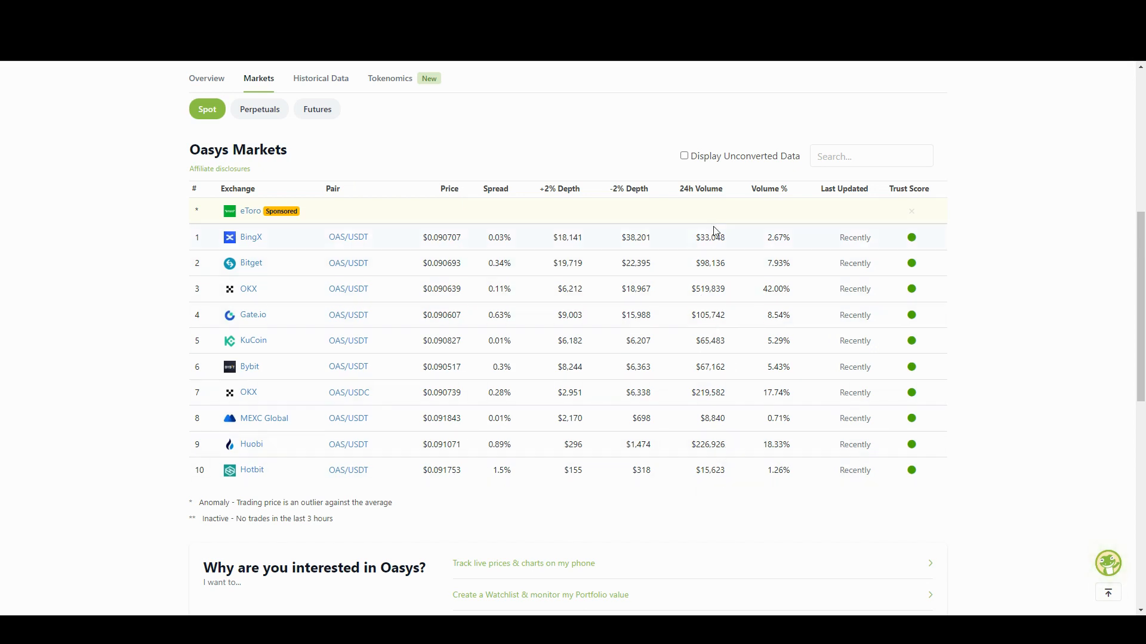
scroll(713, 232, "up", 4)
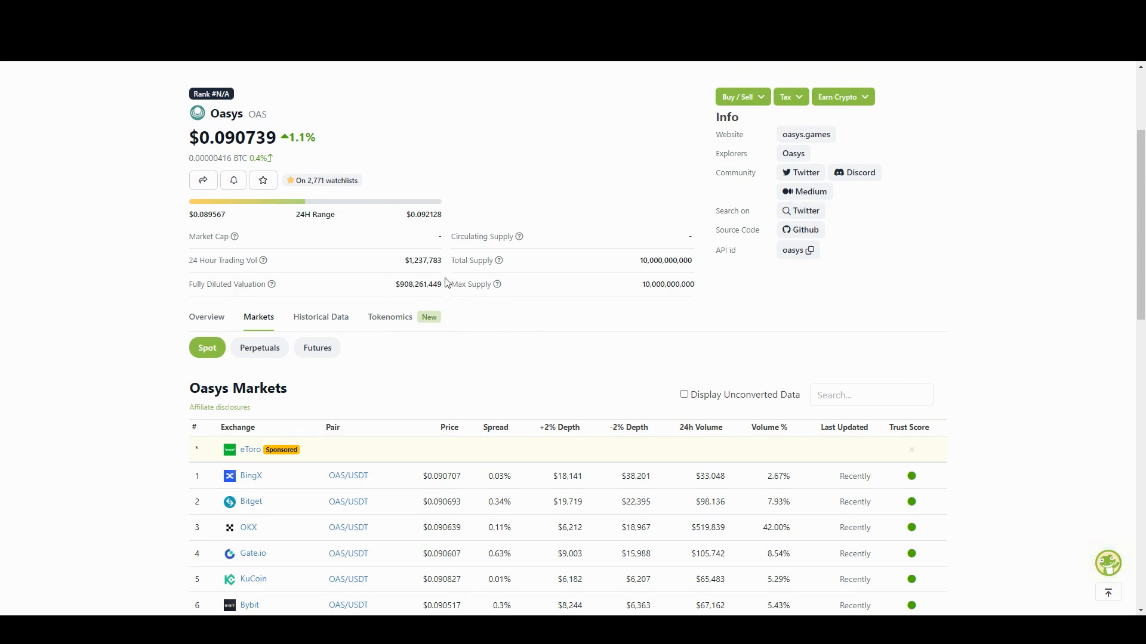
scroll(464, 258, "up", 2)
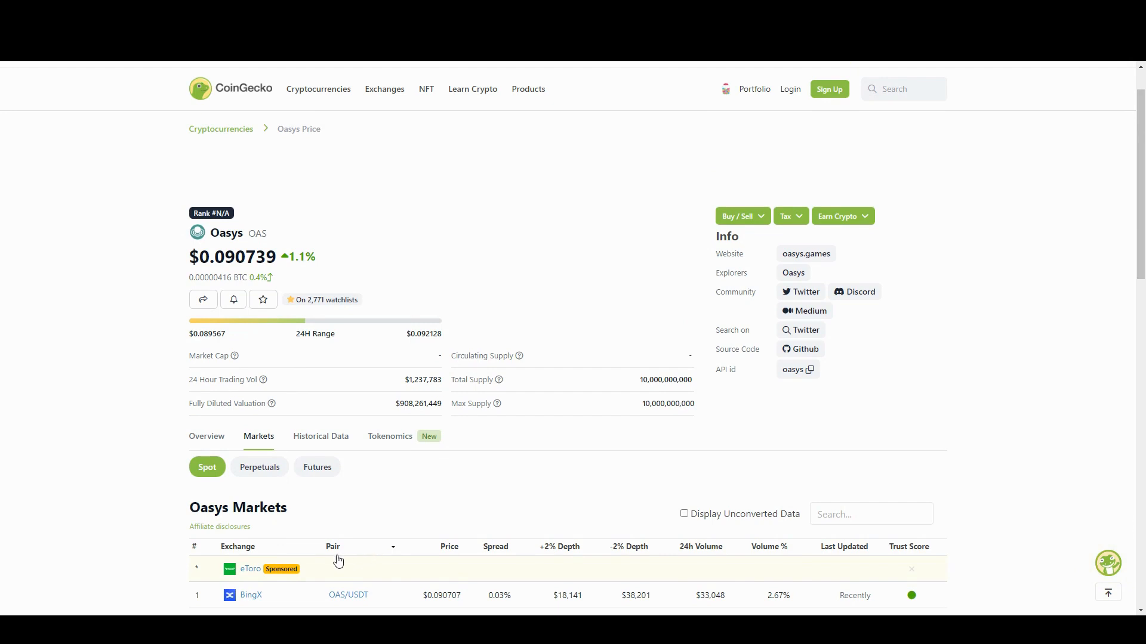
scroll(417, 537, "down", 7)
scroll(472, 486, "up", 6)
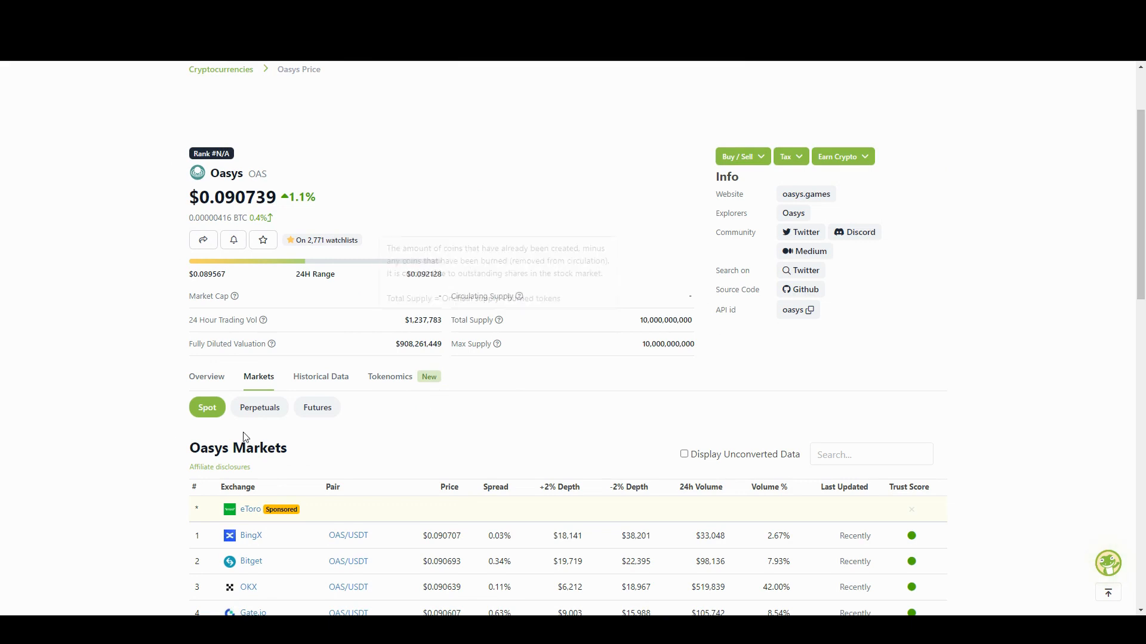
scroll(652, 374, "down", 3)
scroll(627, 349, "up", 5)
scroll(620, 348, "down", 2)
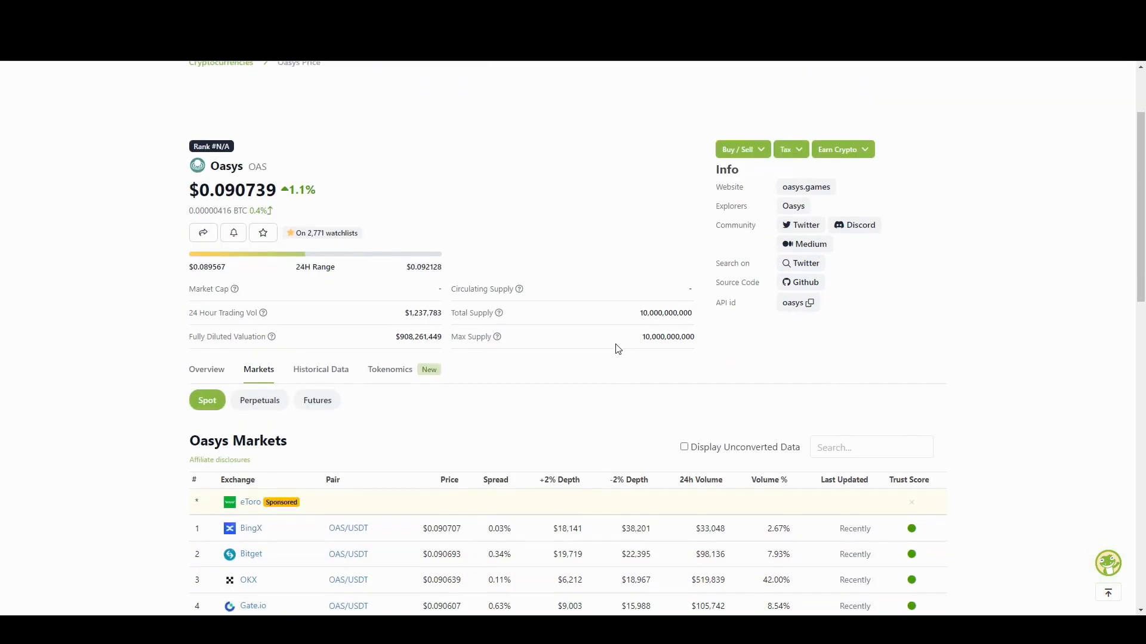
Examine the exchanges and trading pairs in the Oasys spot market list
scroll(374, 446, "down", 5)
scroll(334, 453, "down", 3)
scroll(281, 382, "up", 3)
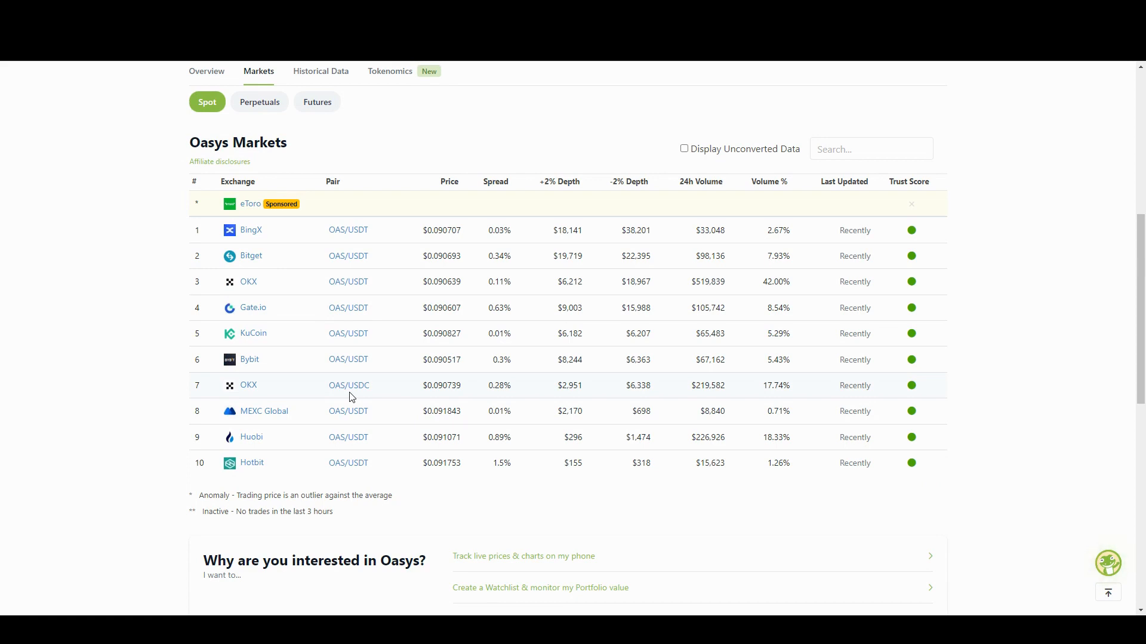
scroll(366, 506, "up", 4)
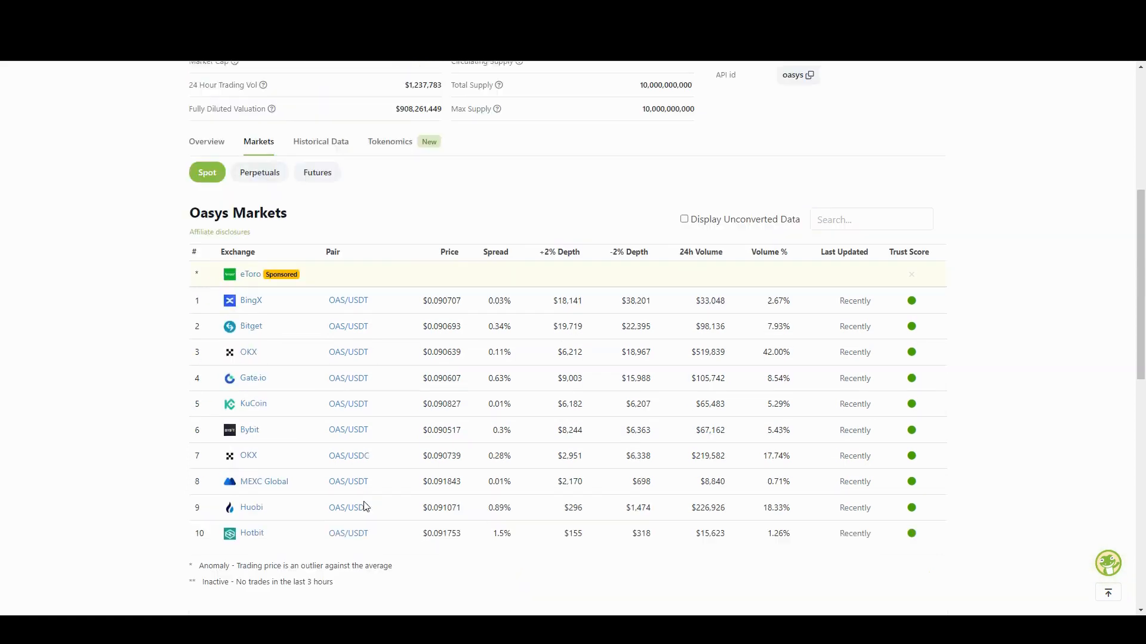
scroll(308, 403, "up", 3)
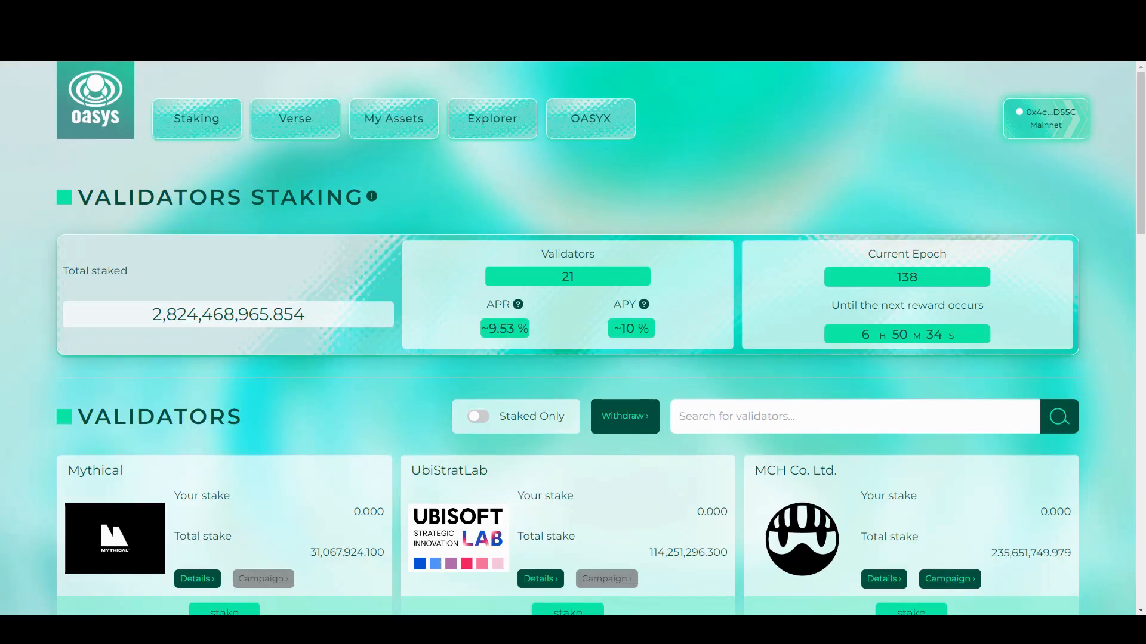
Look over the validators on the Oasys Staking page, then view the Mythical validator's details and close them
scroll(370, 409, "down", 2)
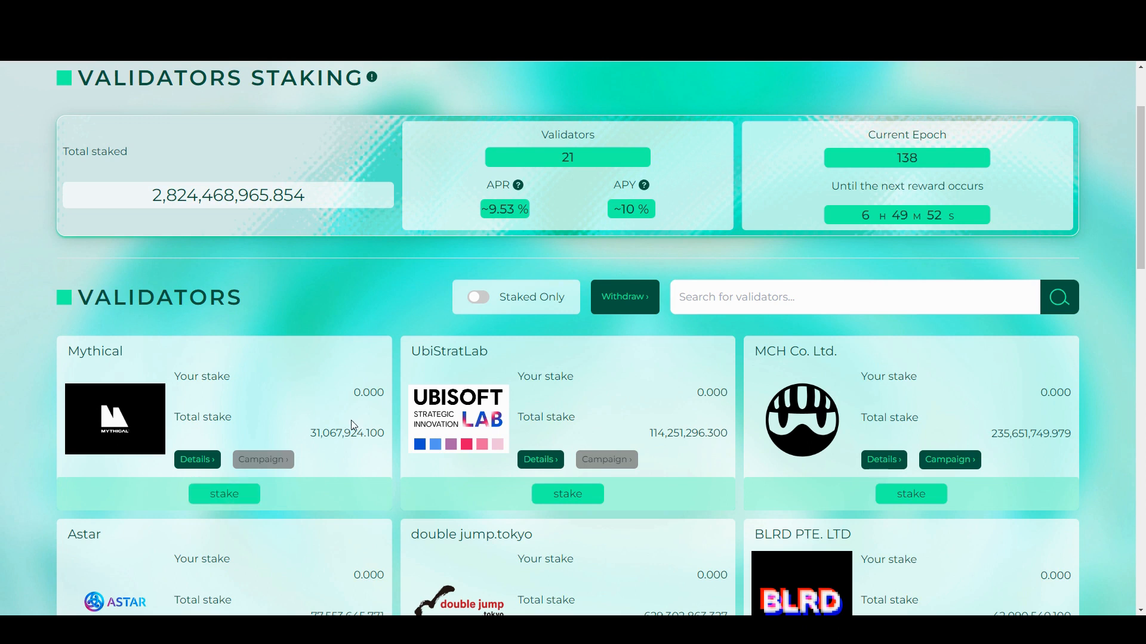
scroll(672, 481, "down", 3)
scroll(676, 471, "up", 3)
scroll(675, 464, "down", 2)
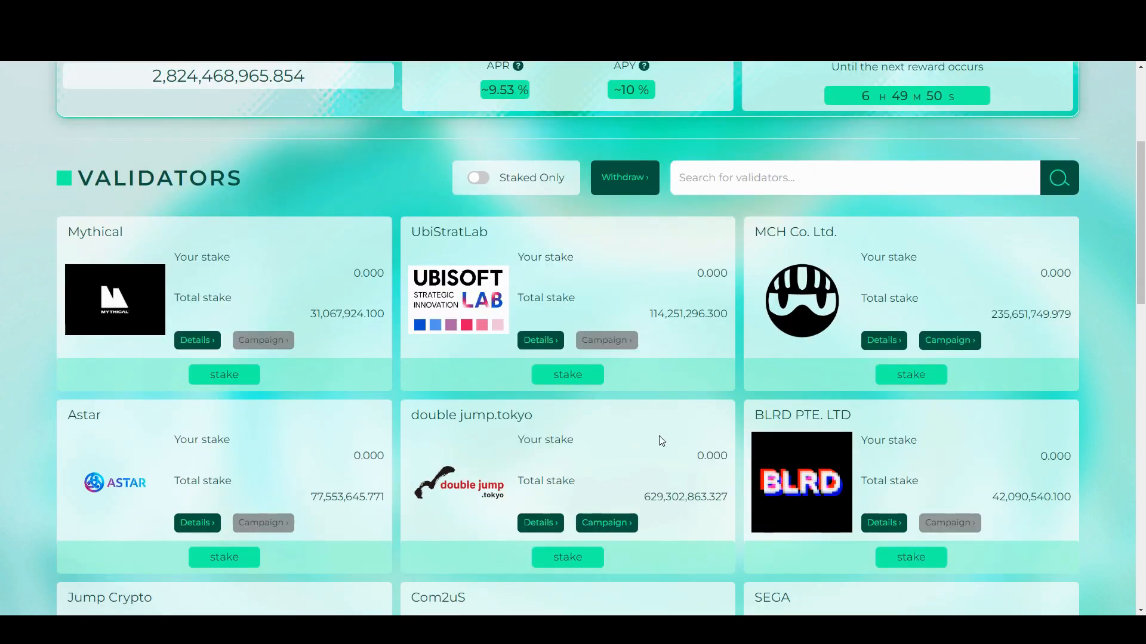
scroll(177, 253, "down", 2)
left_click(202, 222)
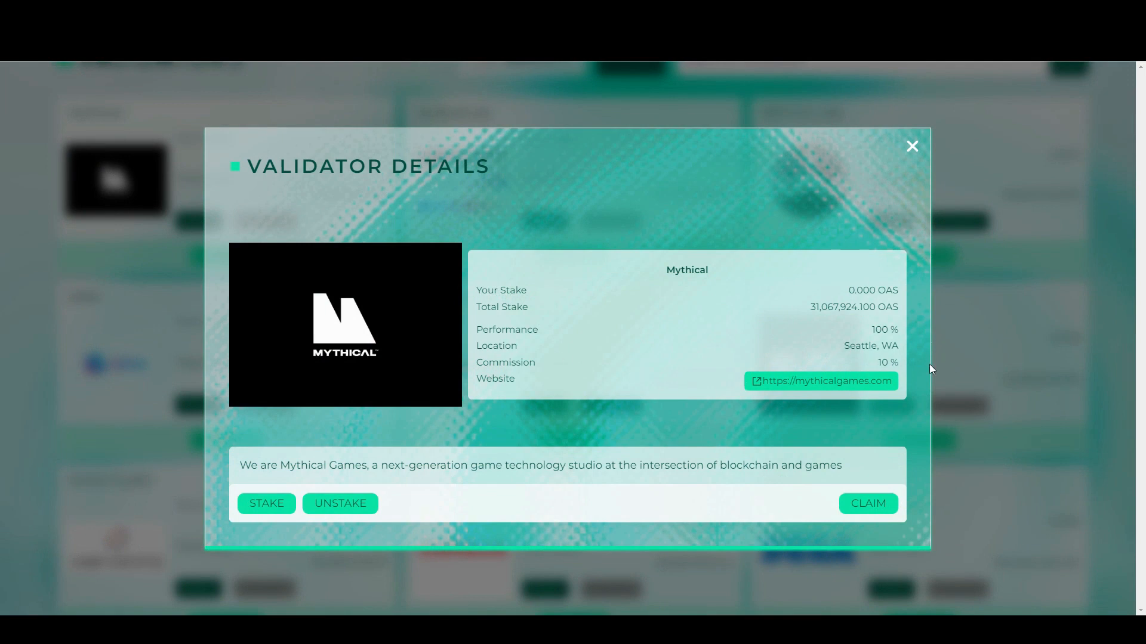
left_click(911, 146)
View the validator details for SEGA
scroll(896, 422, "down", 3)
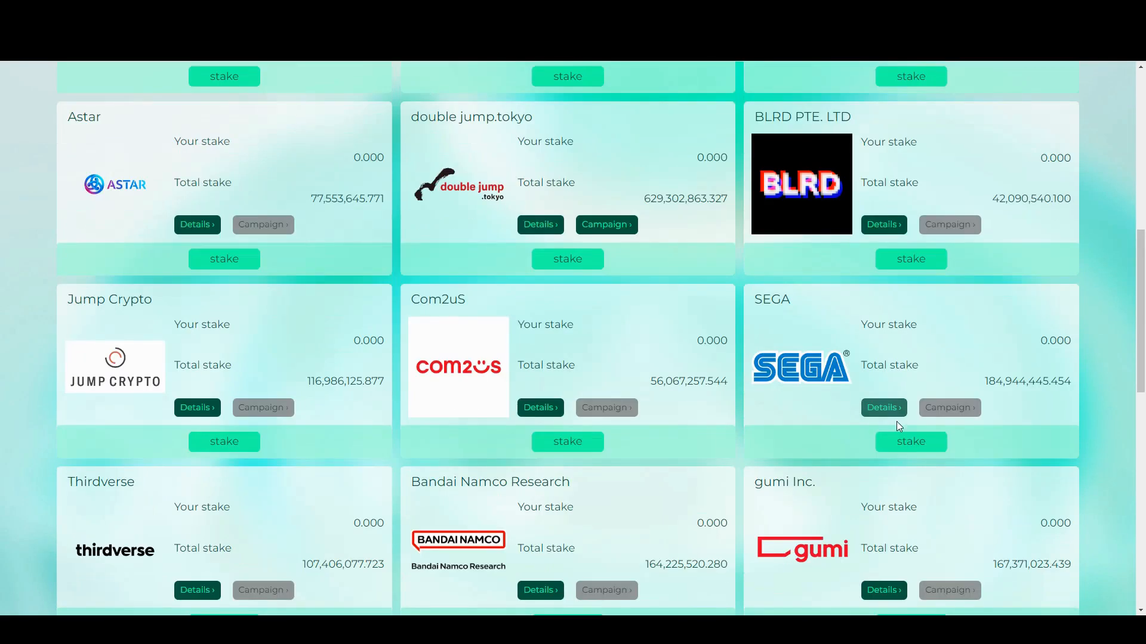
left_click(881, 408)
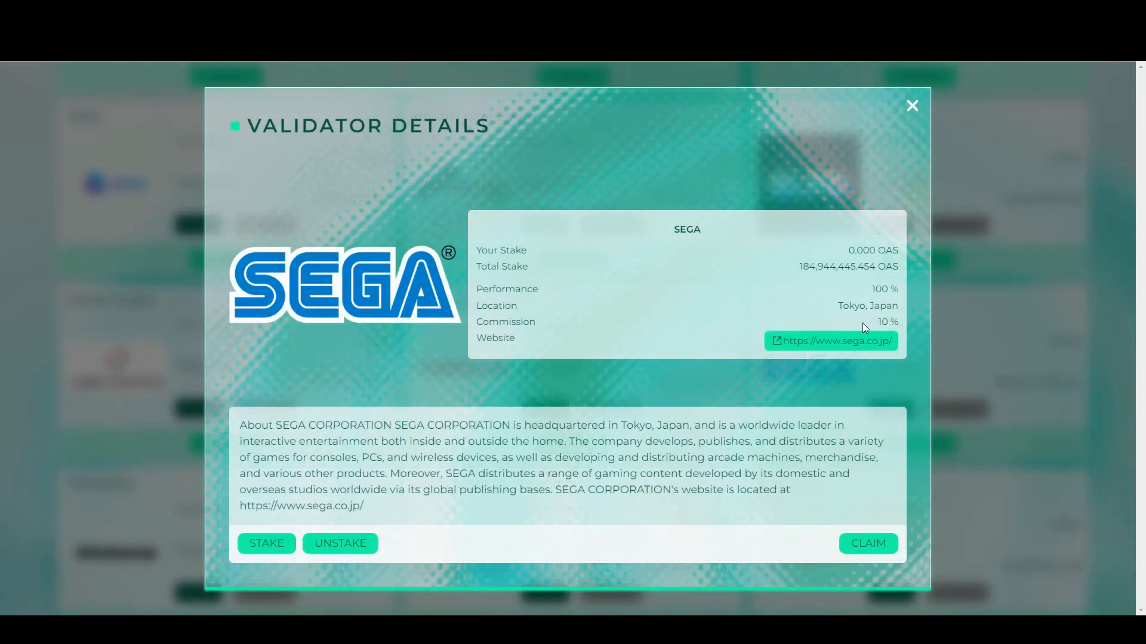
Close SEGA's details, then view the validator details for Com2uS and close them
left_click(913, 108)
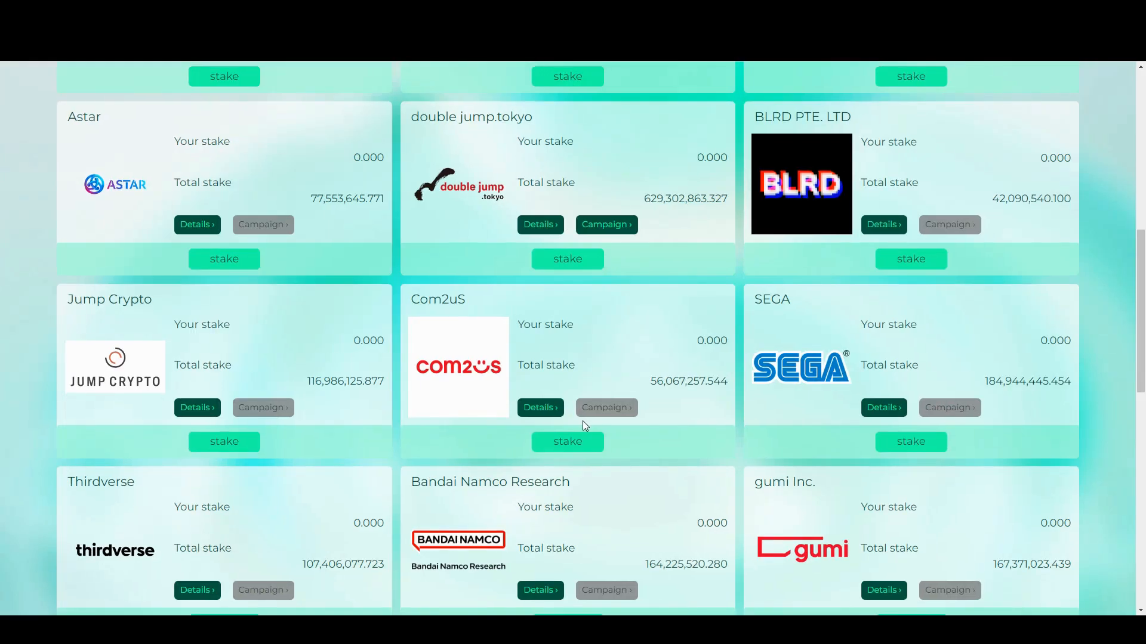
left_click(538, 408)
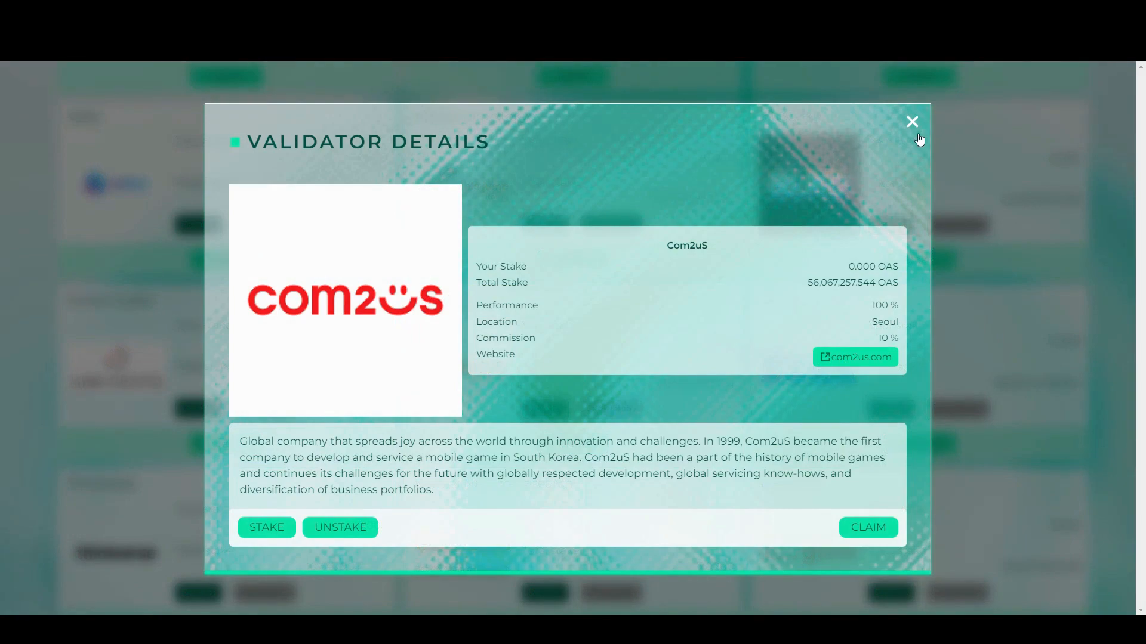
left_click(917, 137)
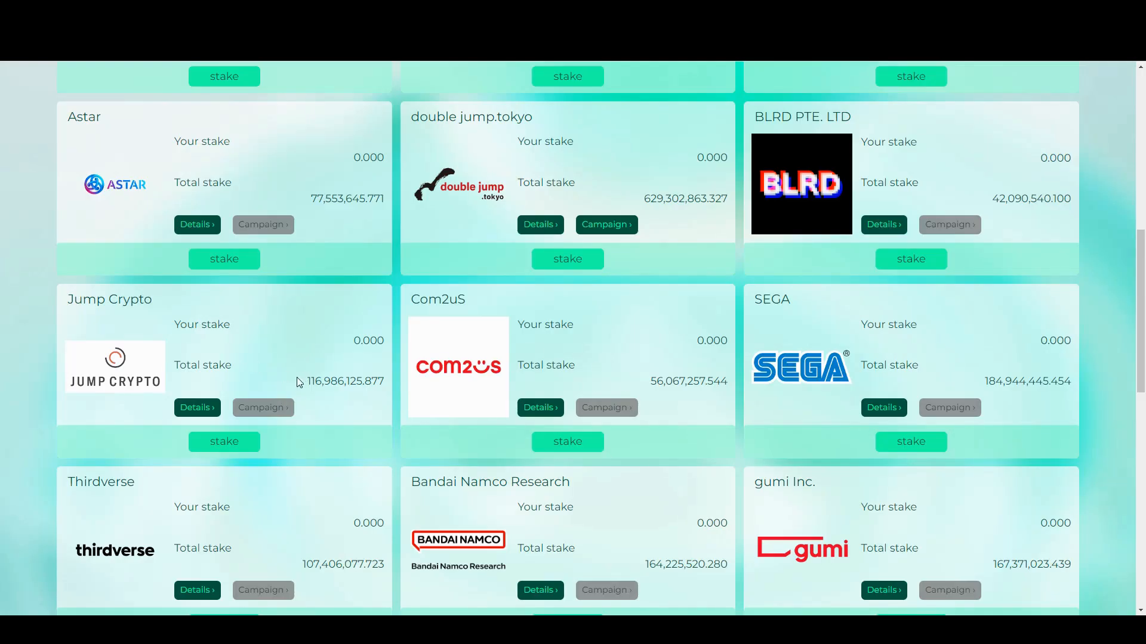
View the validator details for Bandai Namco Research and close them
scroll(397, 387, "down", 5)
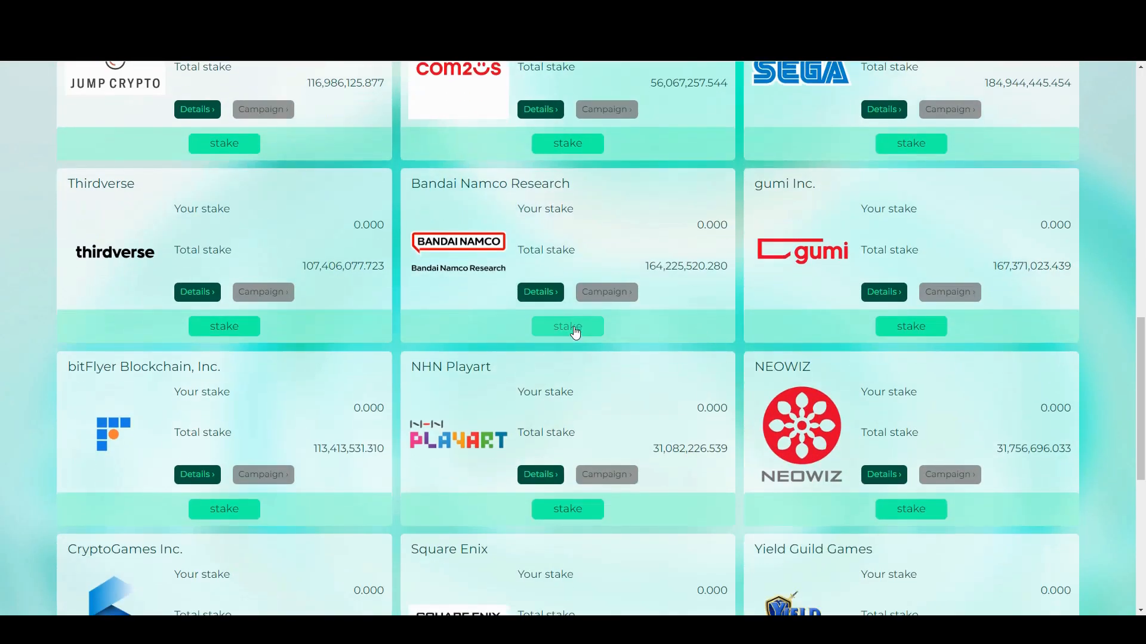
left_click(546, 302)
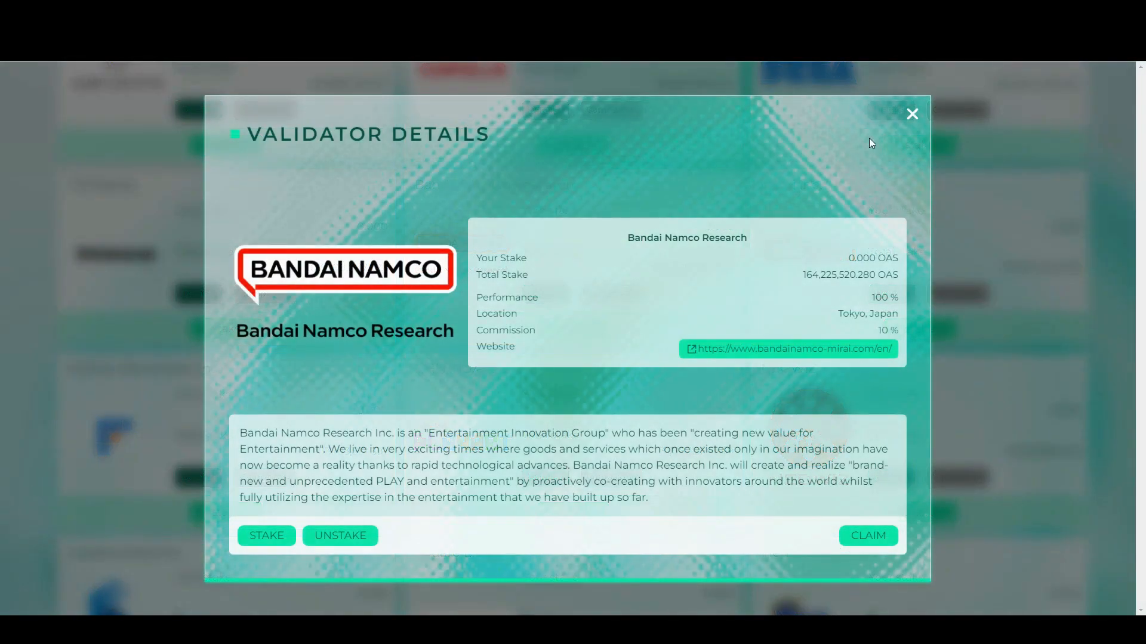
left_click(909, 116)
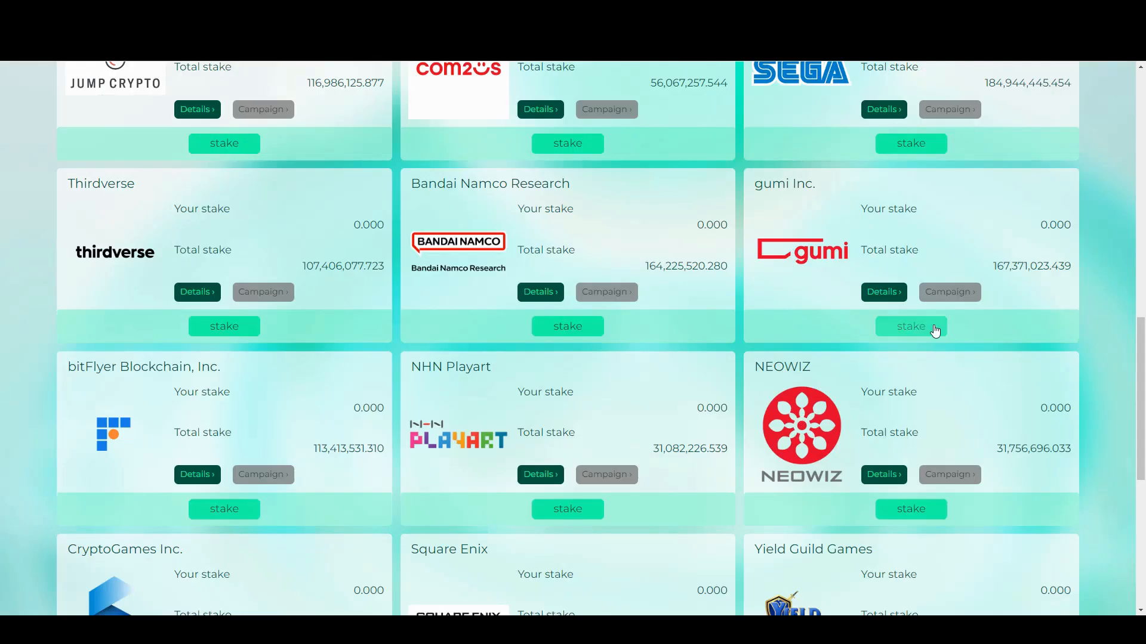
Read the Staking Drop campaign offered by double jump.tokyo and close it
scroll(923, 369, "down", 3)
scroll(953, 477, "down", 4)
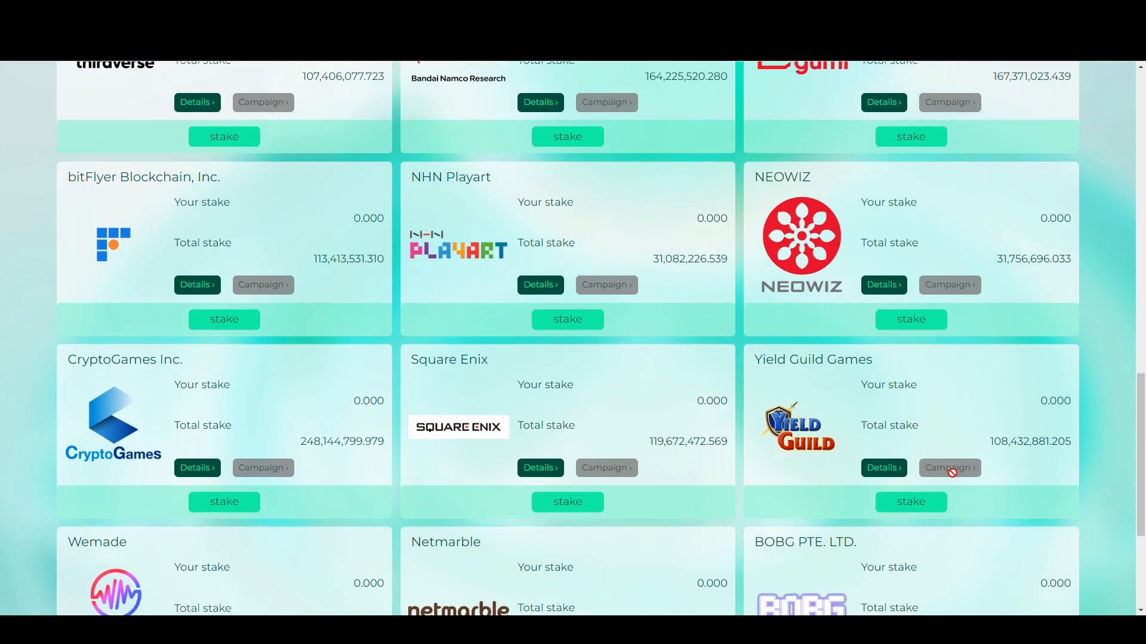
scroll(662, 399, "up", 8)
scroll(903, 300, "up", 10)
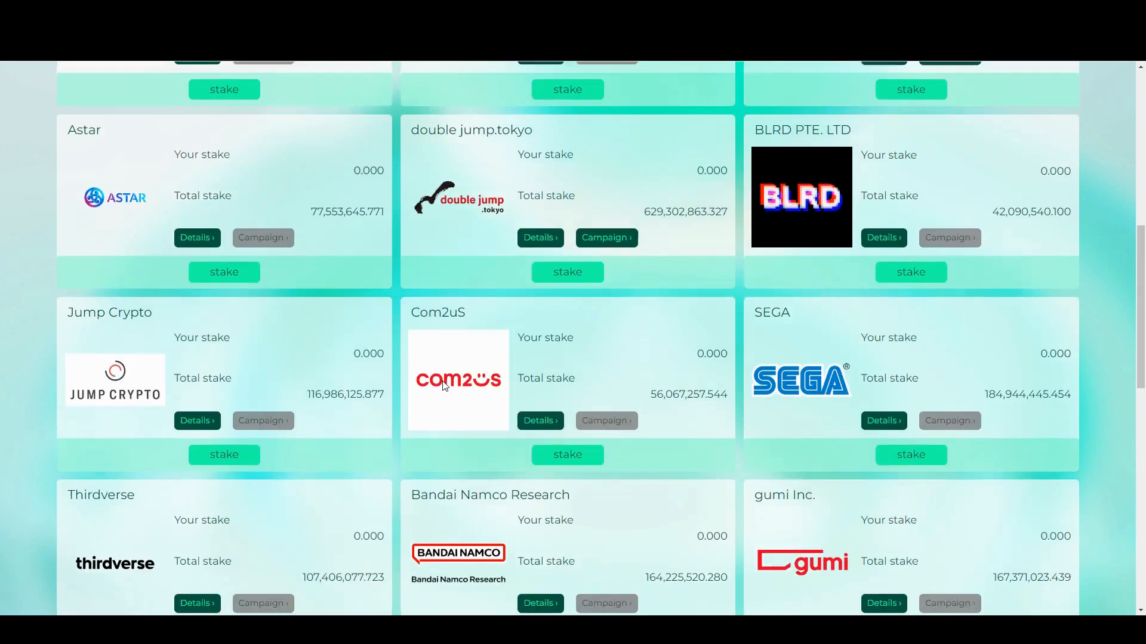
scroll(937, 332, "down", 2)
scroll(682, 400, "down", 1)
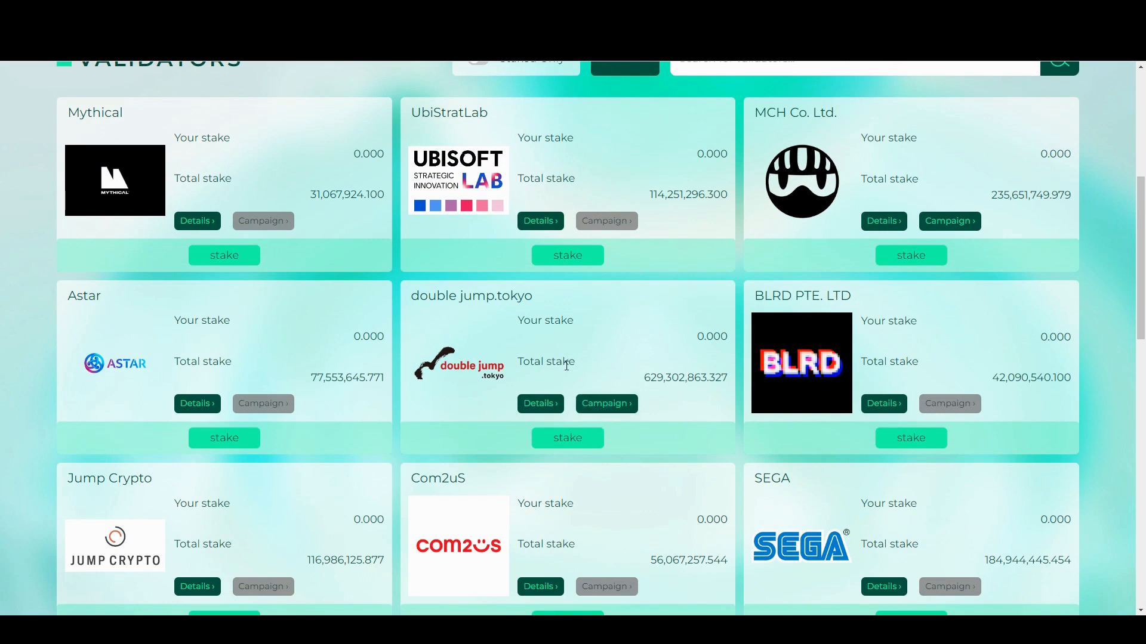
left_click(613, 403)
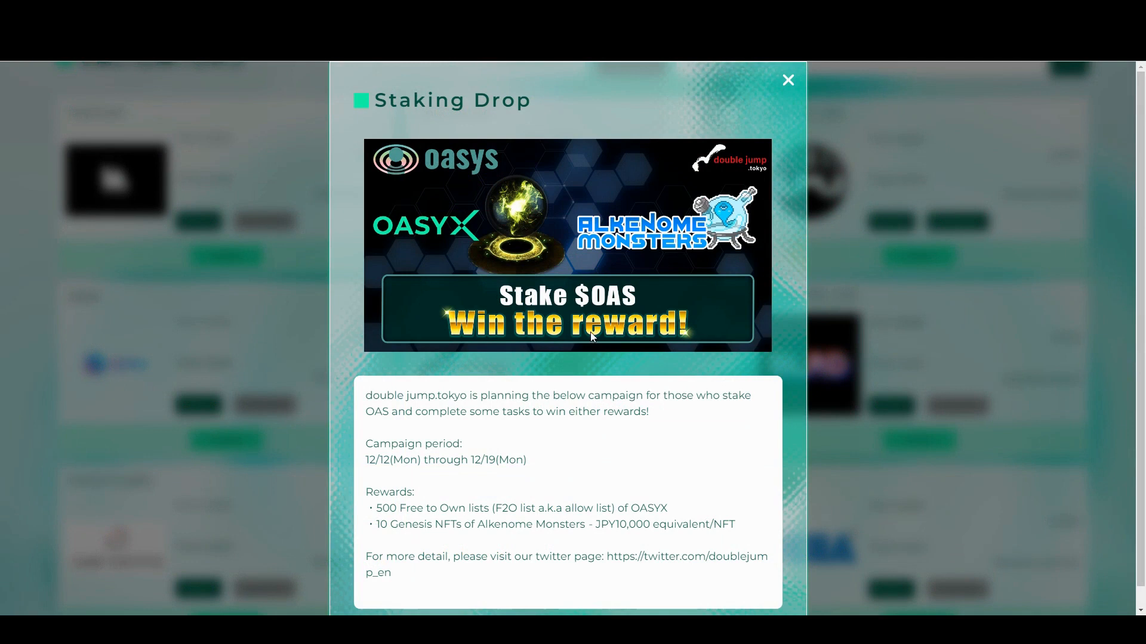
scroll(563, 381, "down", 1)
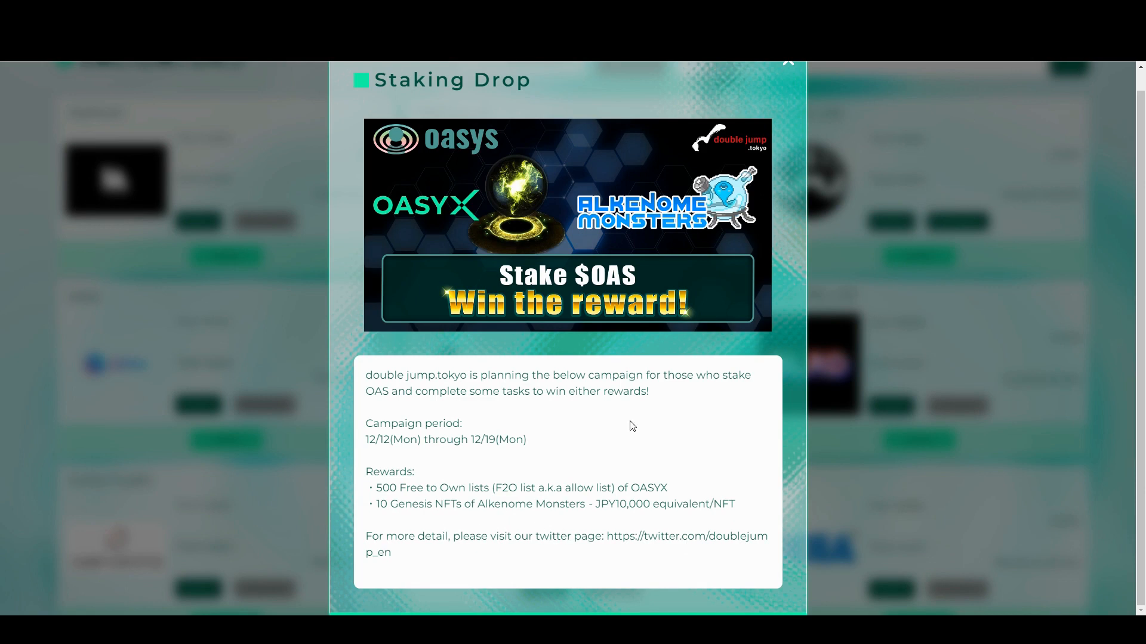
scroll(830, 176, "up", 1)
left_click(786, 81)
Read all three staking reward and drop campaigns offered by MCH Co. Ltd., then close the campaign window
left_click(898, 227)
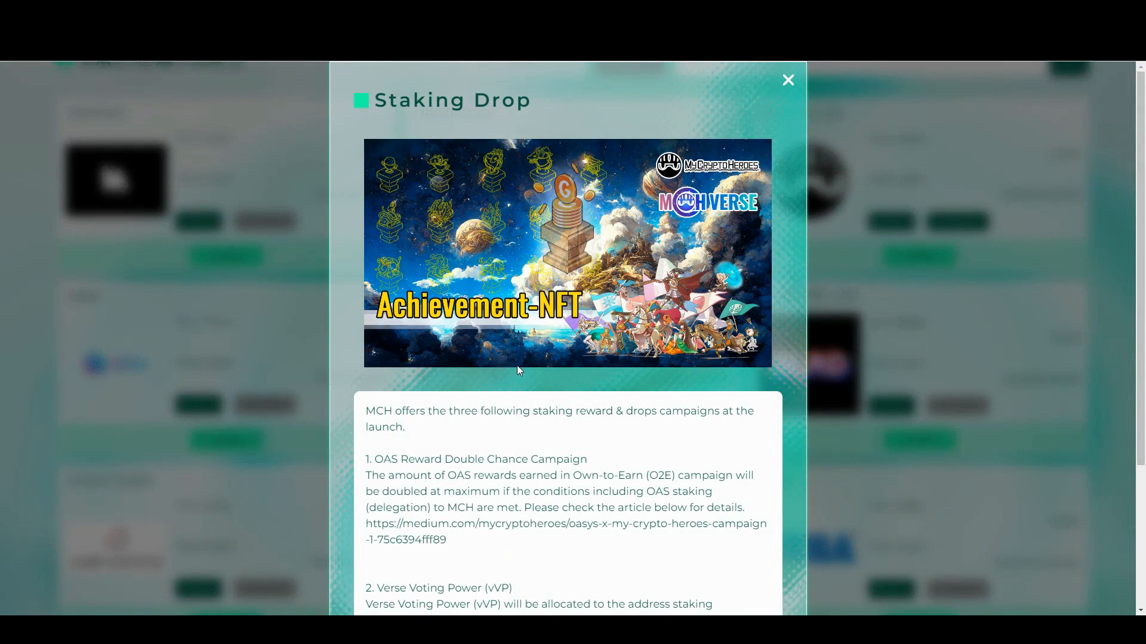
scroll(659, 167, "down", 2)
scroll(662, 149, "up", 1)
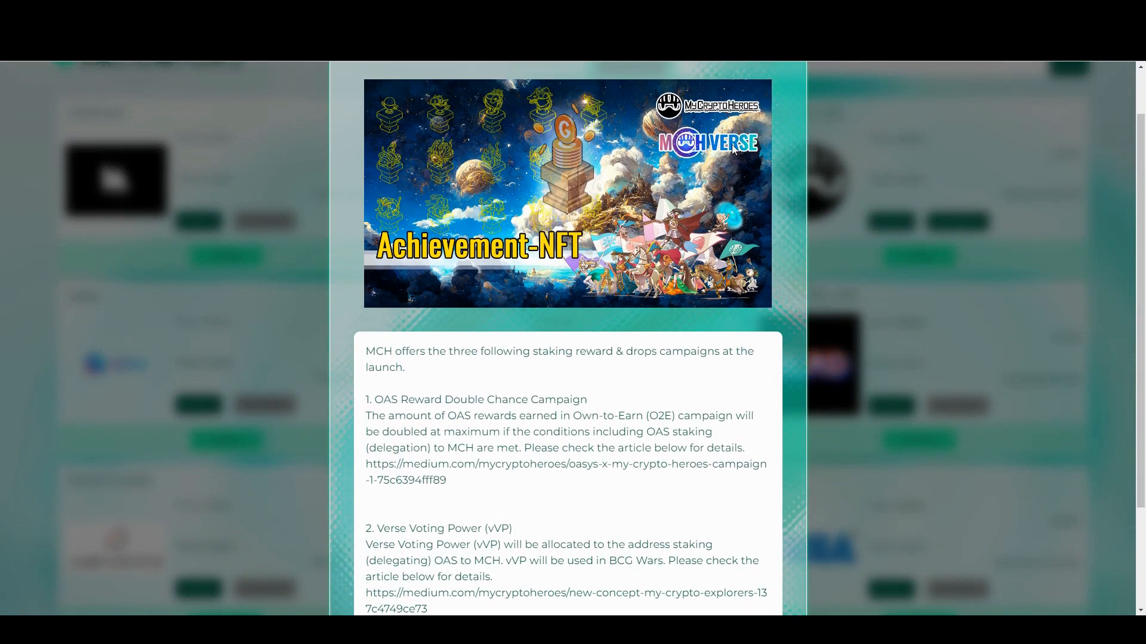
scroll(443, 332, "down", 2)
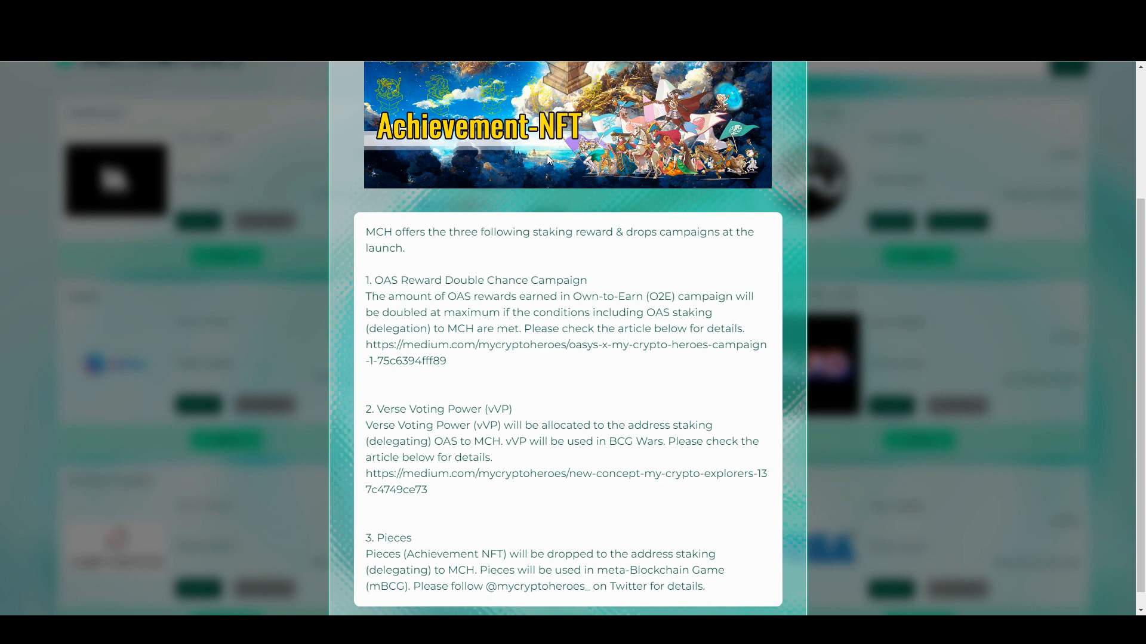
scroll(566, 444, "down", 1)
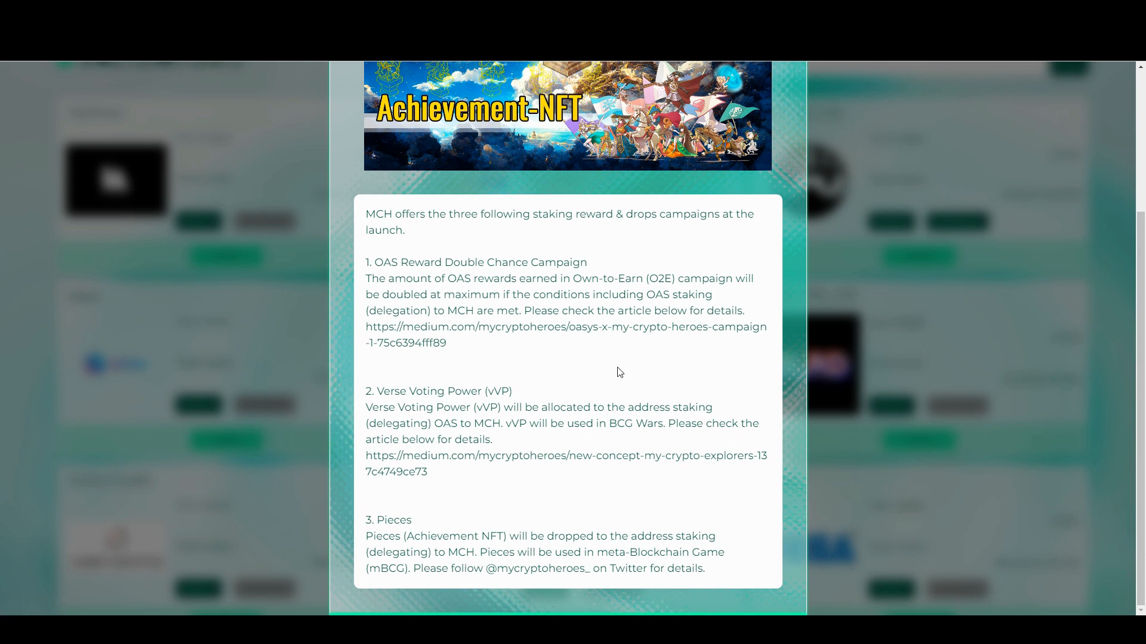
scroll(617, 373, "up", 3)
scroll(484, 453, "up", 1)
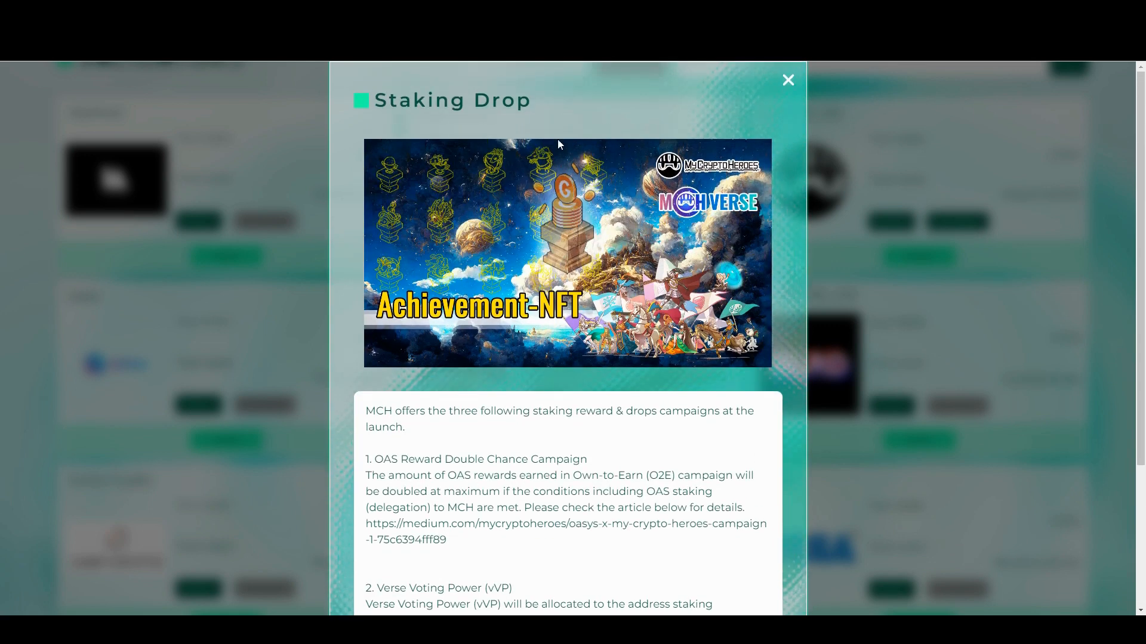
left_click(788, 80)
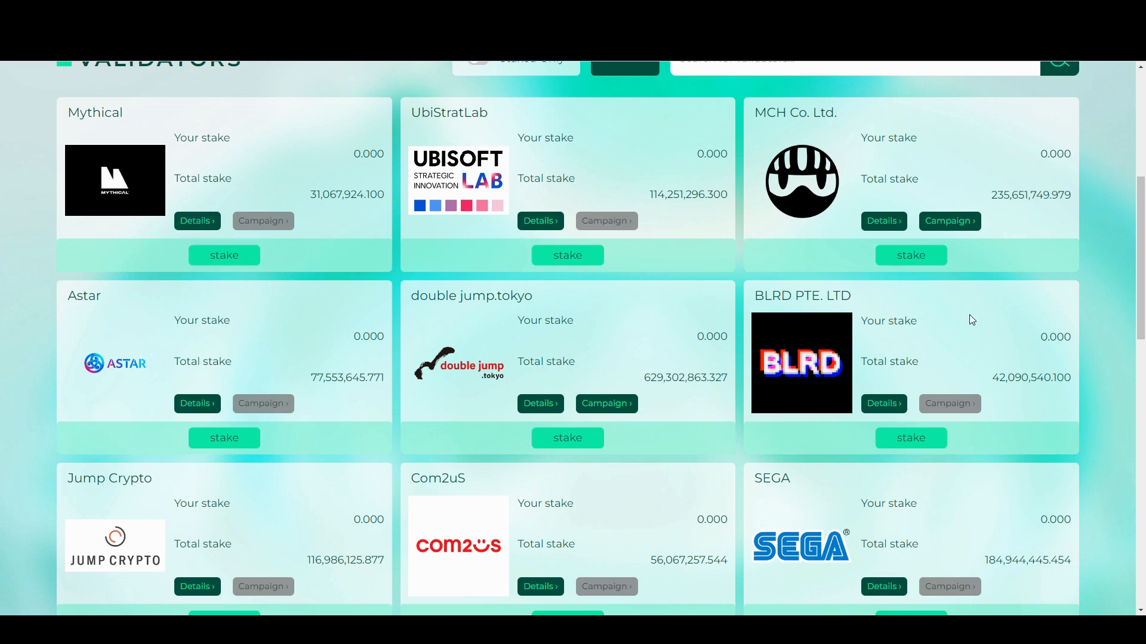
Stake 530 OAS with the Square Enix validator and dismiss the transaction notice
scroll(510, 438, "down", 3)
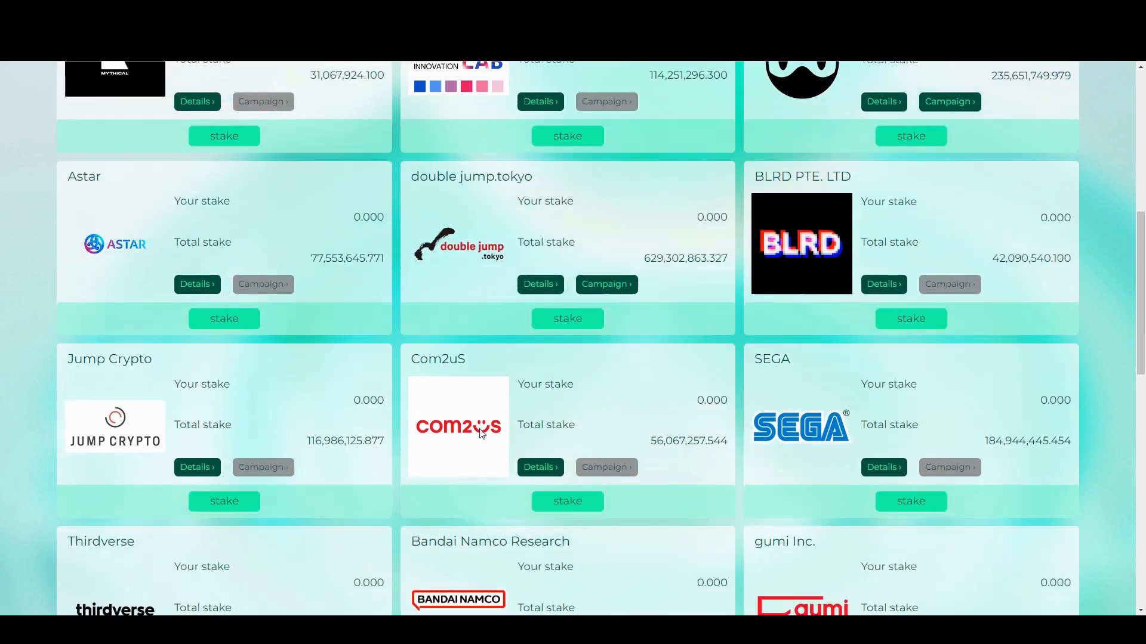
scroll(410, 383, "down", 5)
scroll(404, 379, "up", 2)
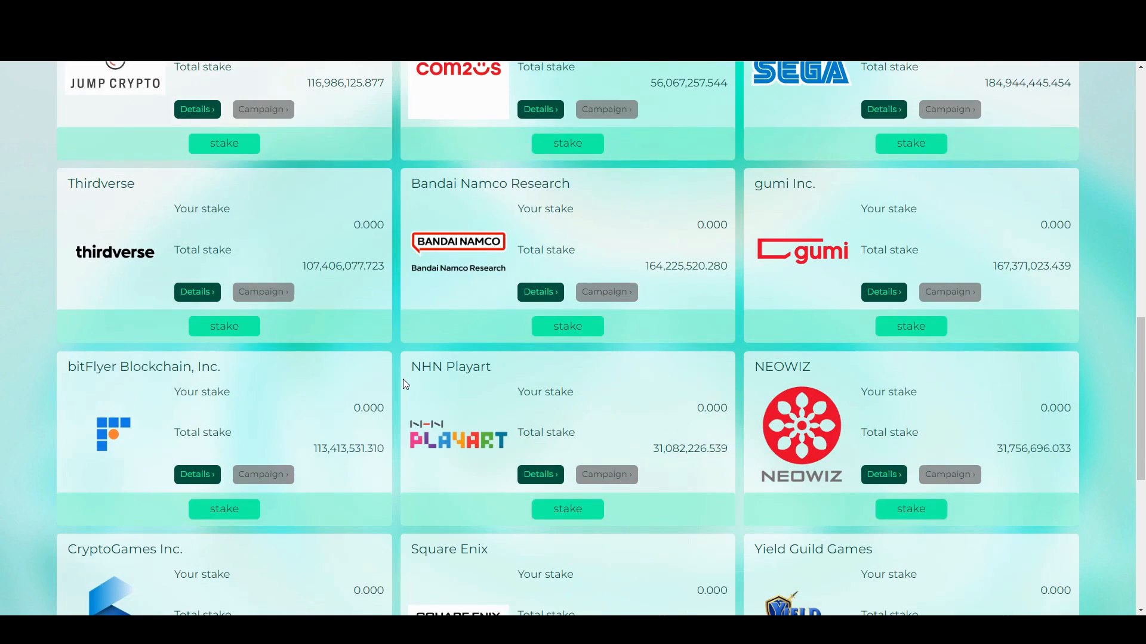
scroll(818, 290, "down", 1)
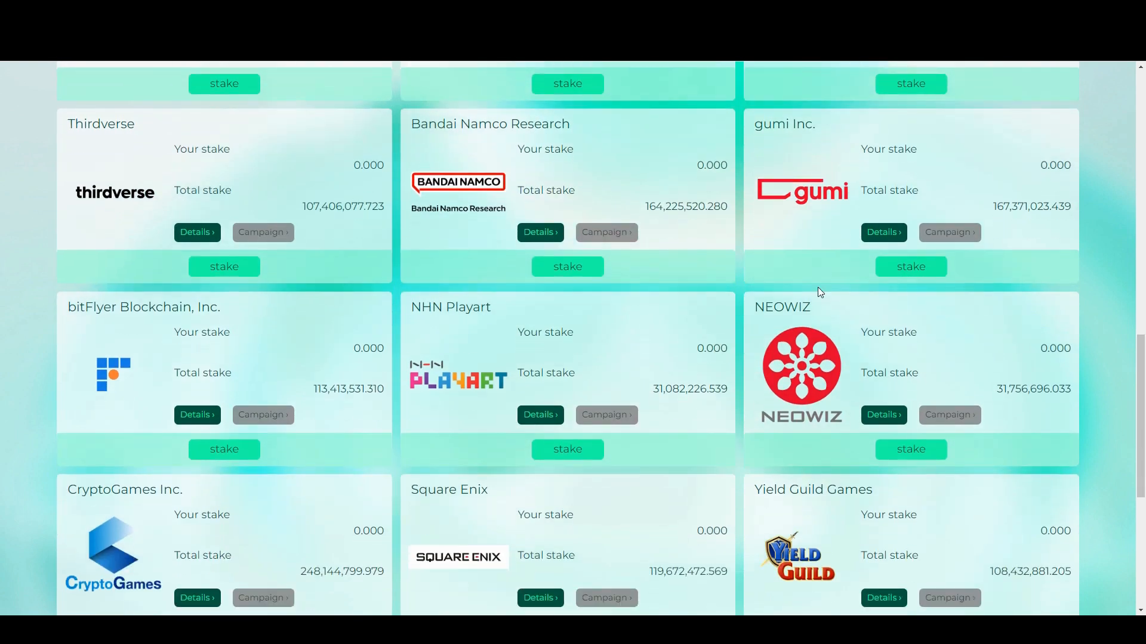
scroll(815, 287, "down", 4)
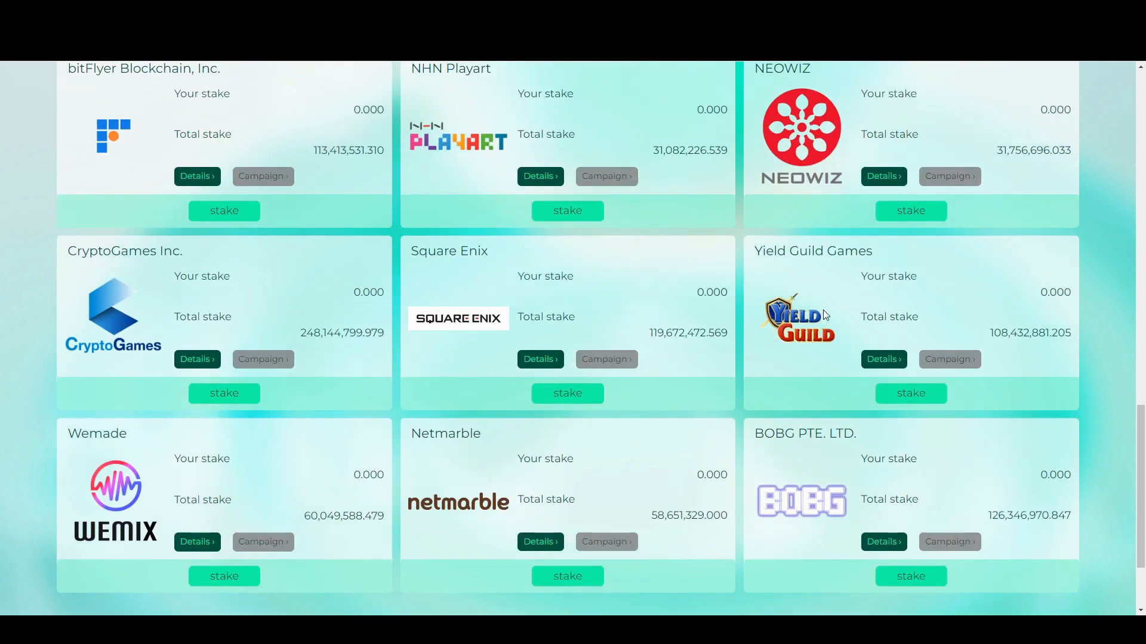
left_click(572, 396)
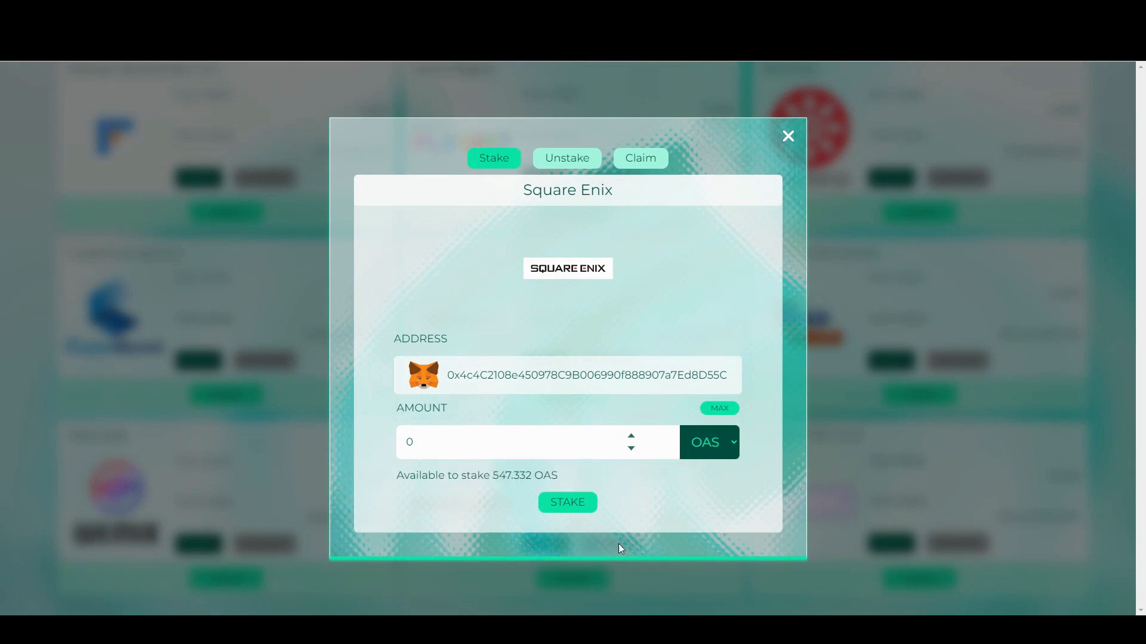
left_click(582, 508)
left_click(720, 409)
left_click(591, 517)
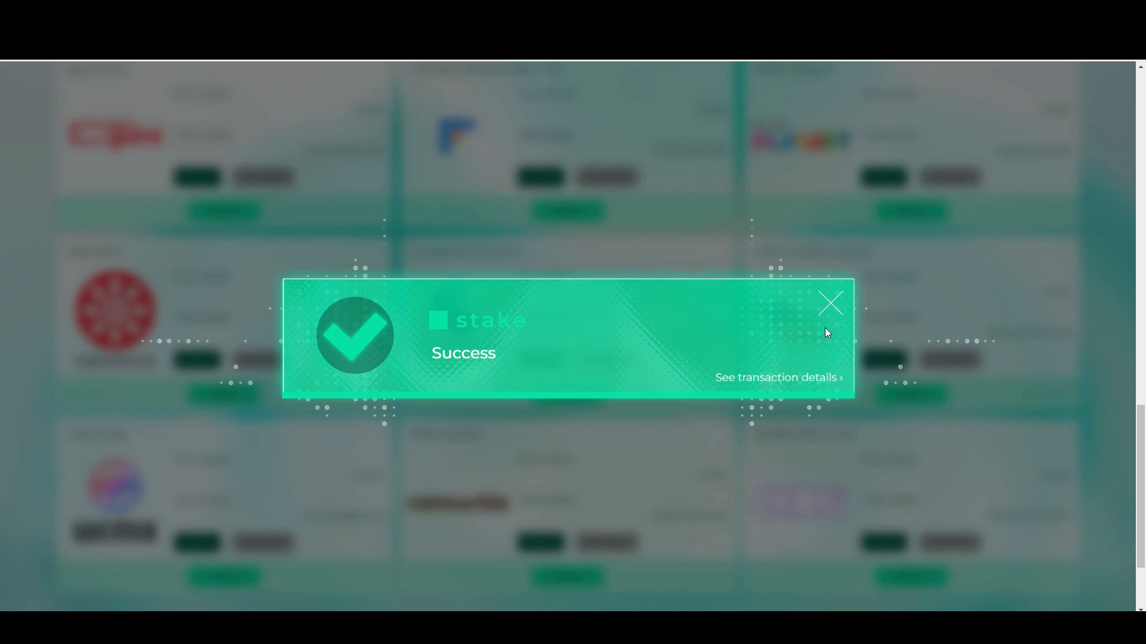
left_click(828, 306)
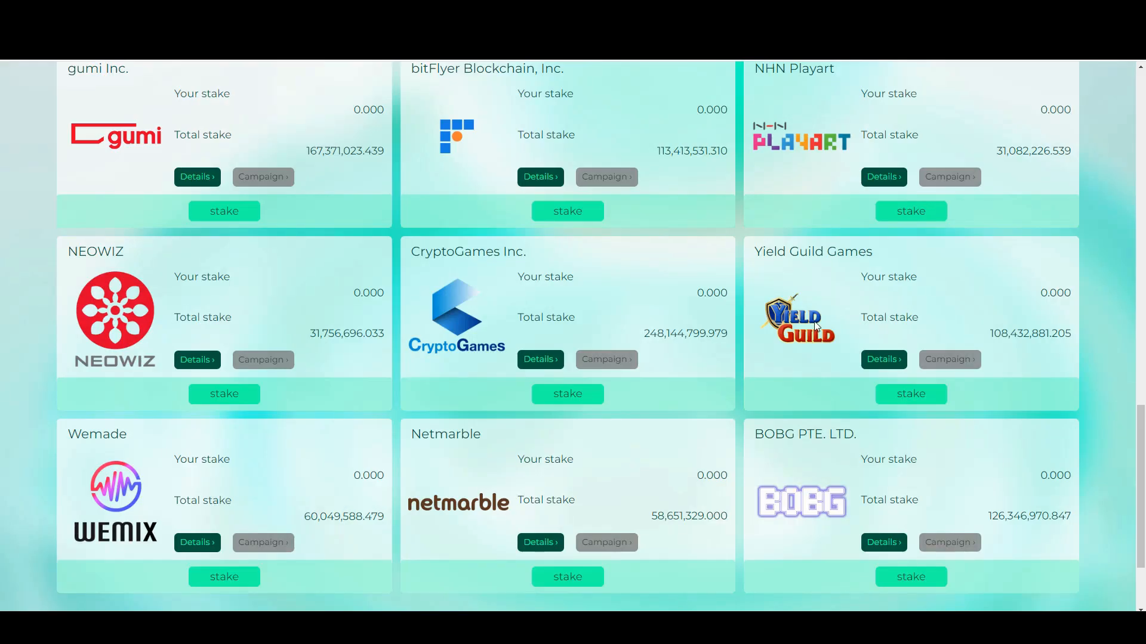
Filter the validators list to show only those with a stake
scroll(742, 348, "up", 15)
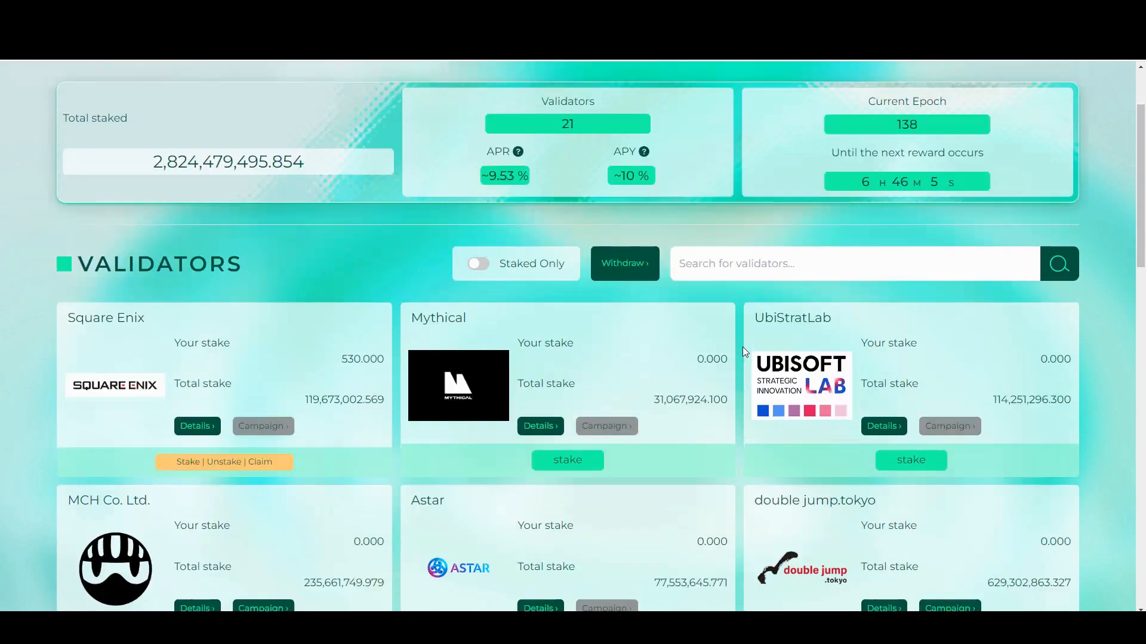
scroll(633, 490, "down", 1)
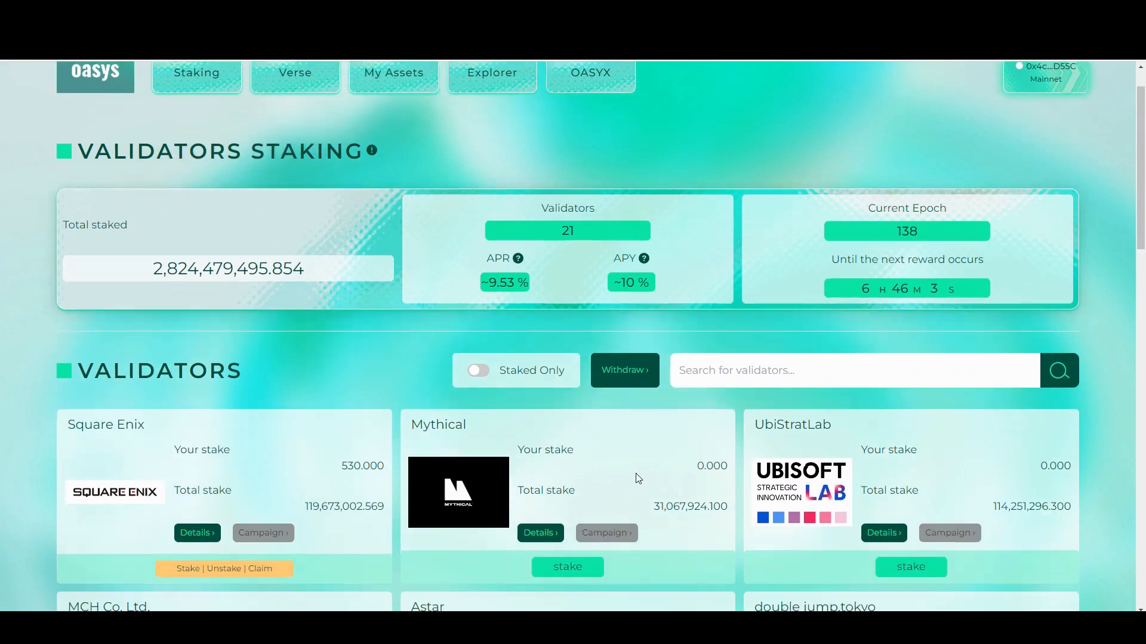
left_click(478, 358)
scroll(462, 406, "down", 2)
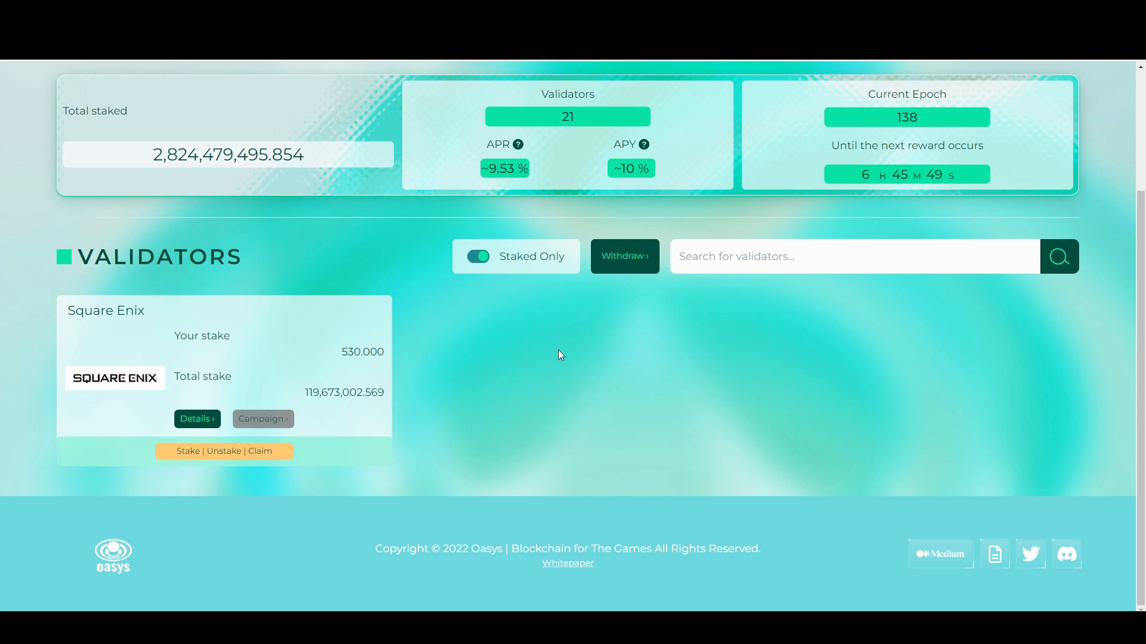
View Square Enix's validator details, check its unstake and claim forms, and close them without submitting anything
left_click(210, 426)
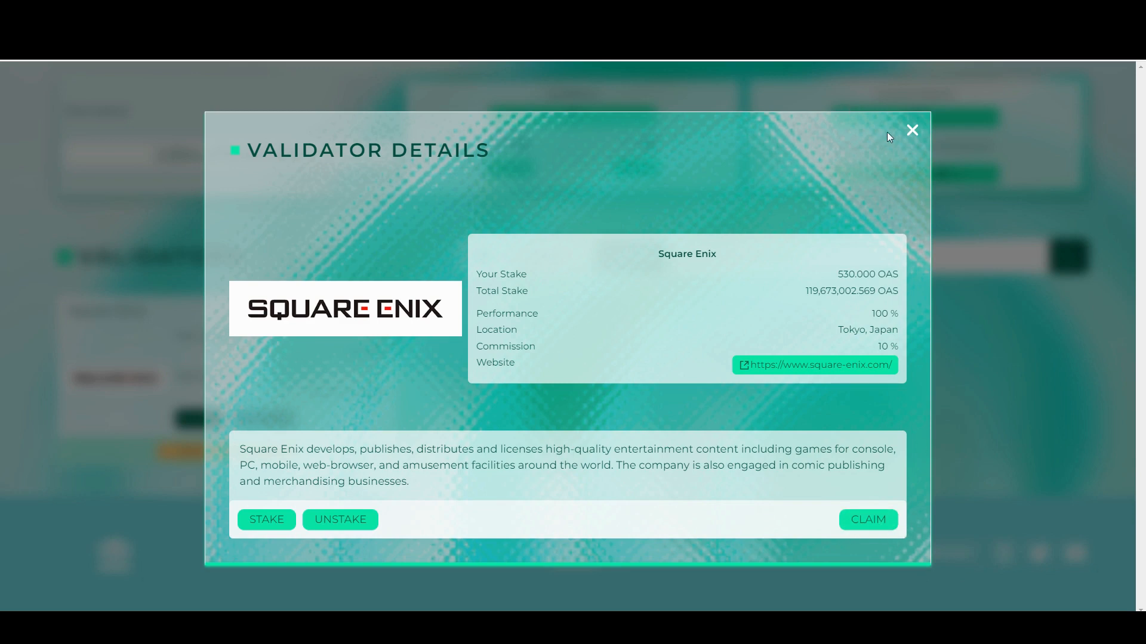
left_click(346, 521)
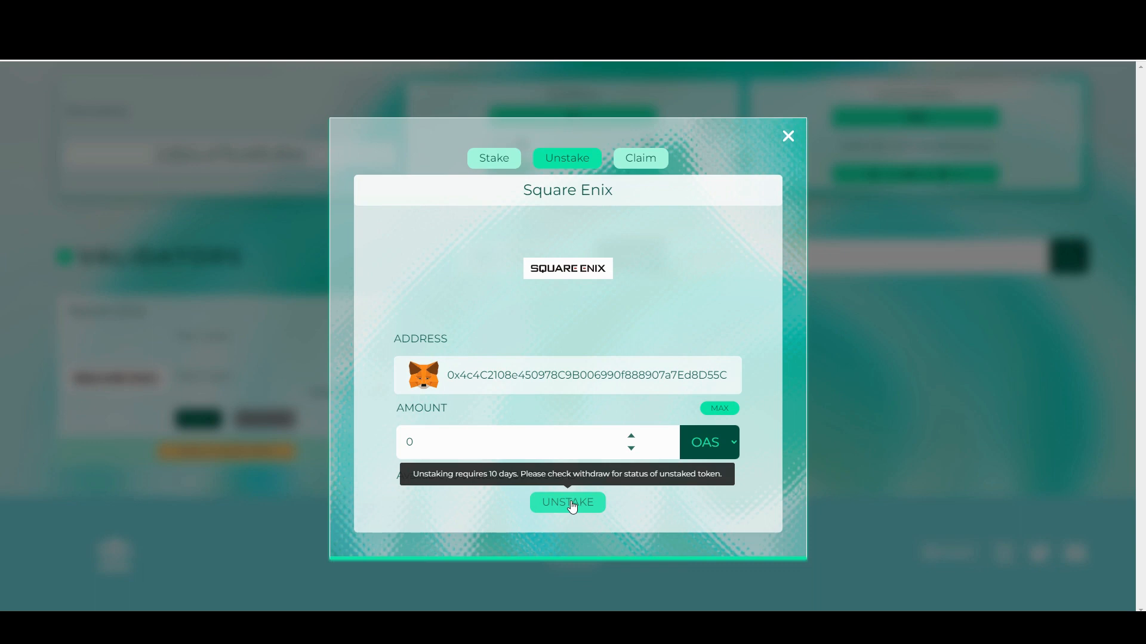
left_click(645, 157)
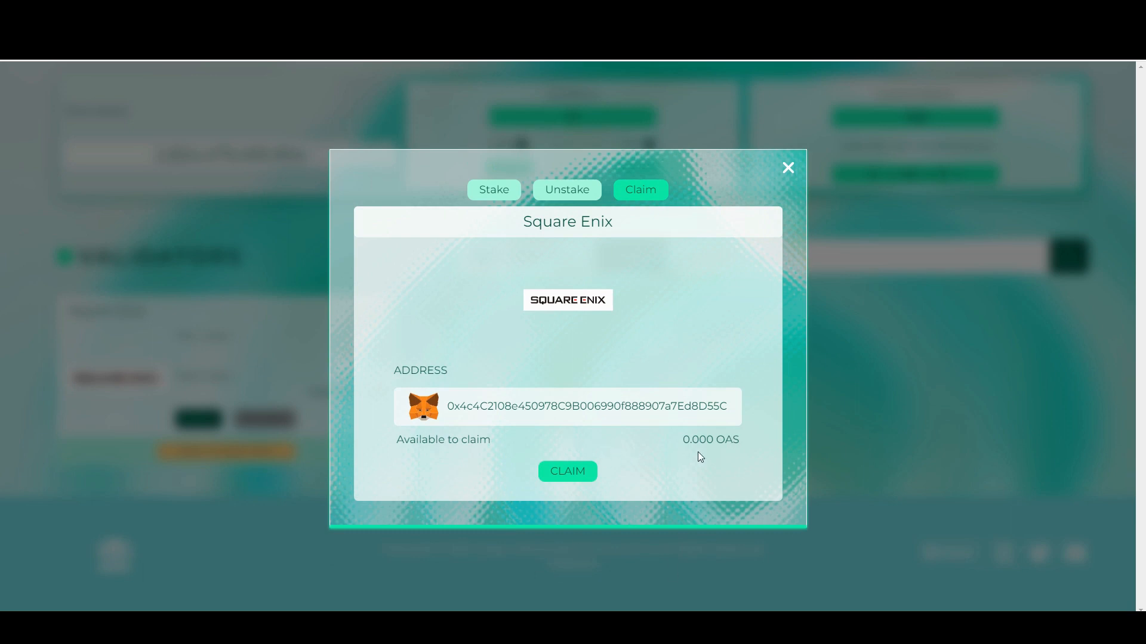
left_click(787, 169)
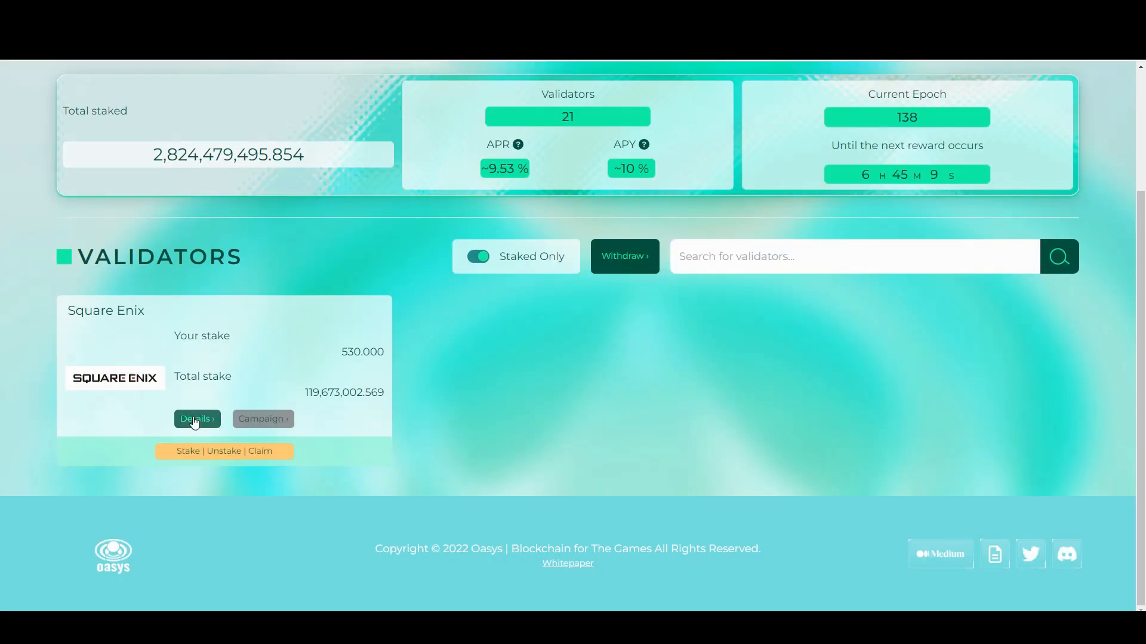
scroll(881, 443, "up", 2)
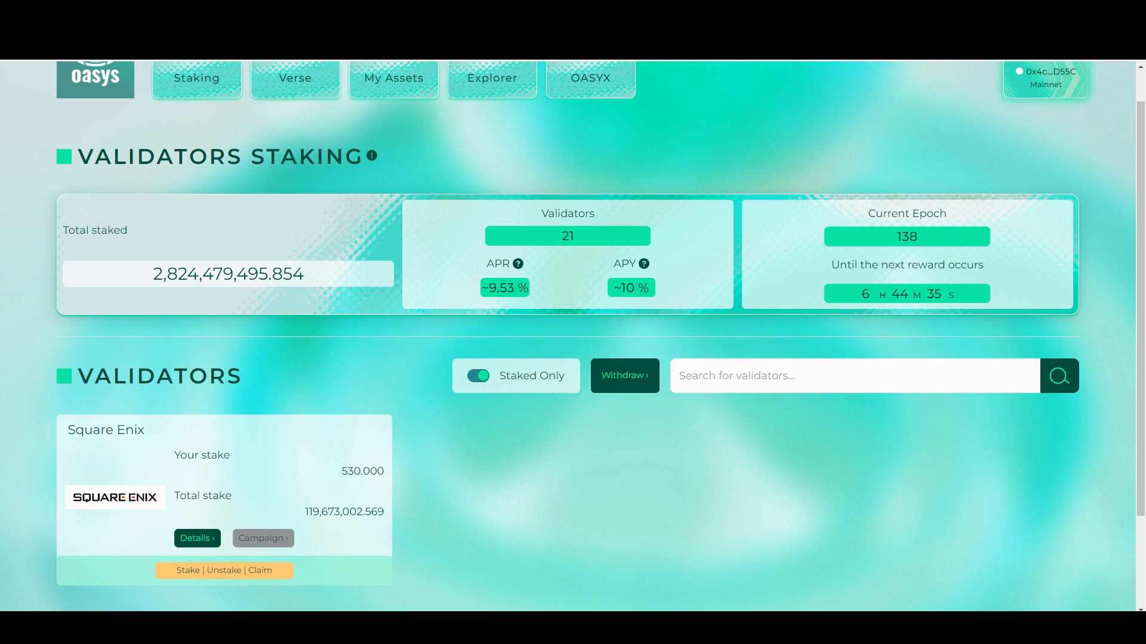
scroll(431, 410, "down", 1)
scroll(431, 412, "up", 1)
scroll(428, 418, "down", 2)
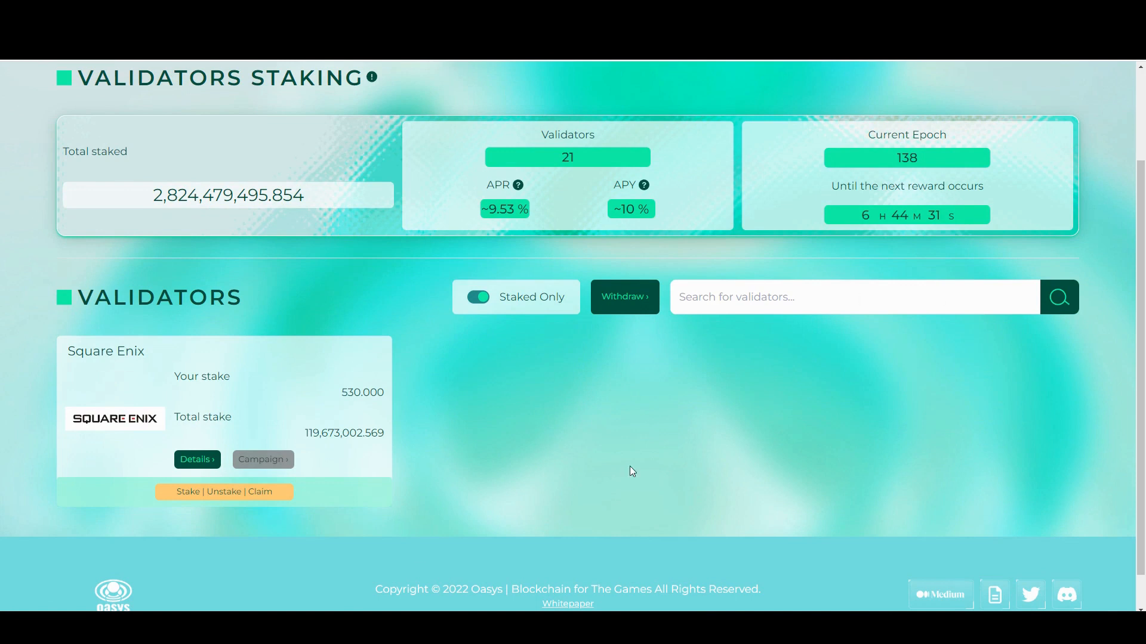
scroll(629, 468, "up", 3)
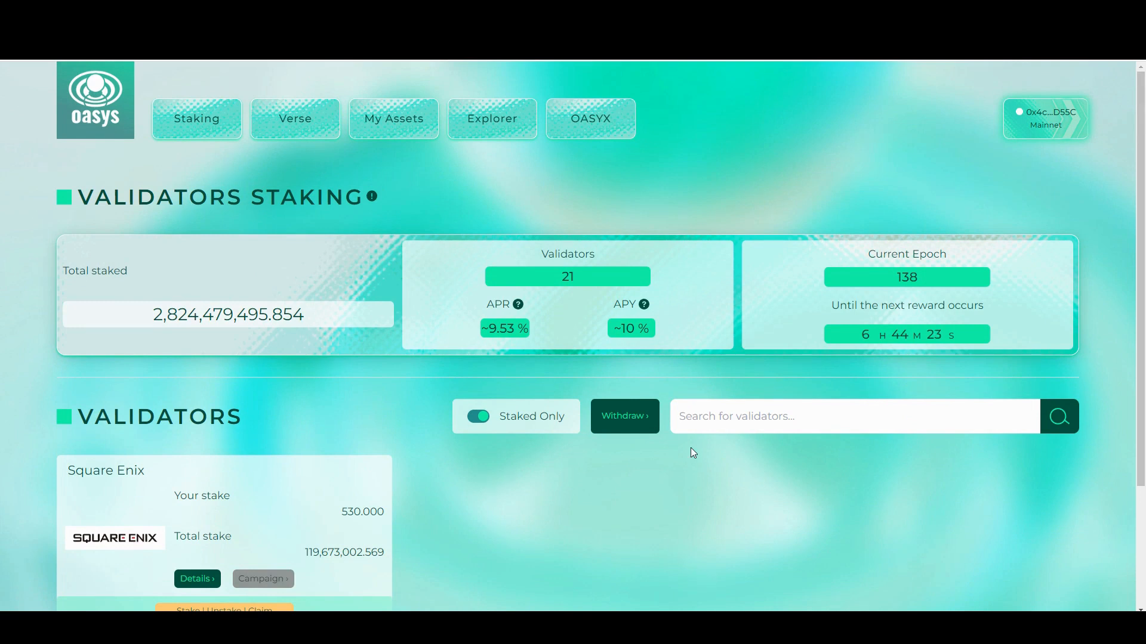
scroll(635, 496, "down", 1)
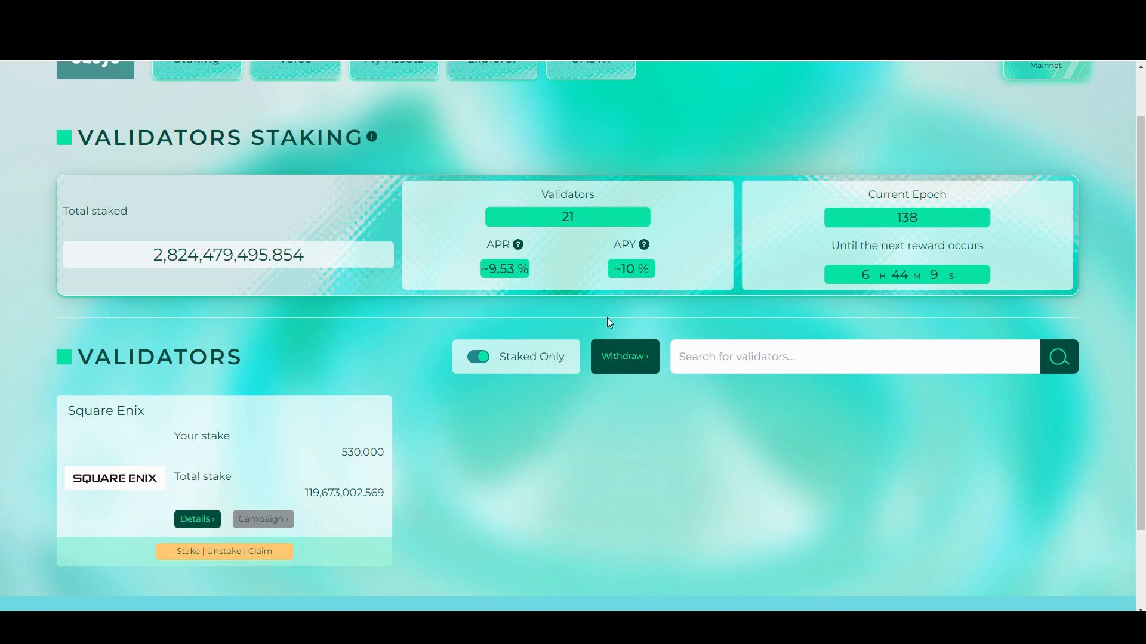
scroll(418, 388, "up", 1)
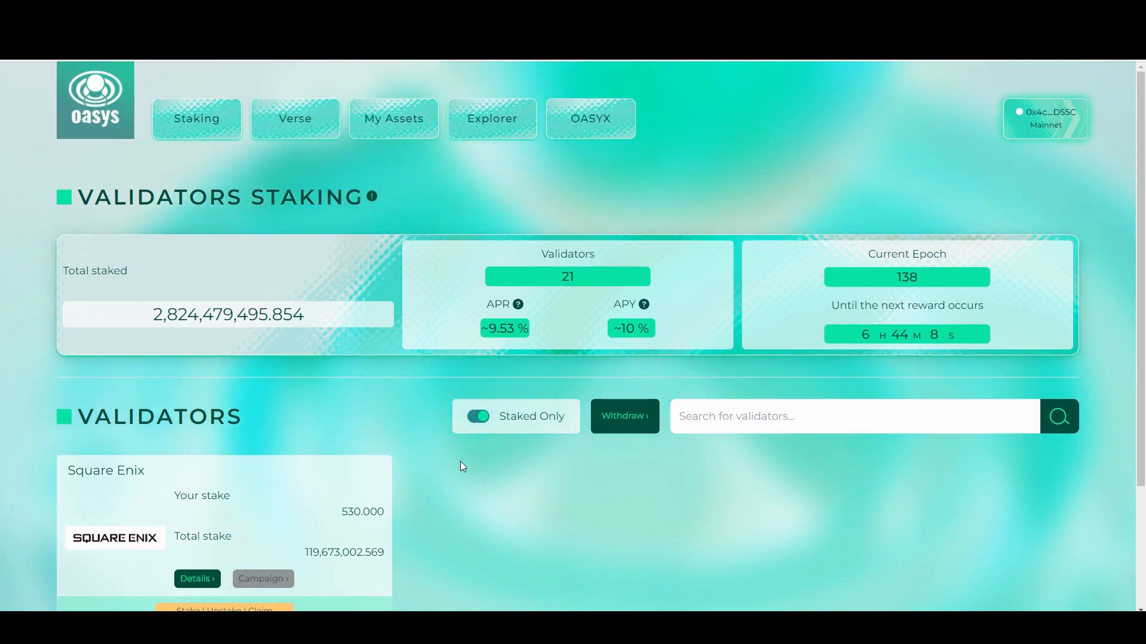
Remove the Staked Only filter and look over the full validators list
left_click(477, 417)
scroll(540, 434, "down", 5)
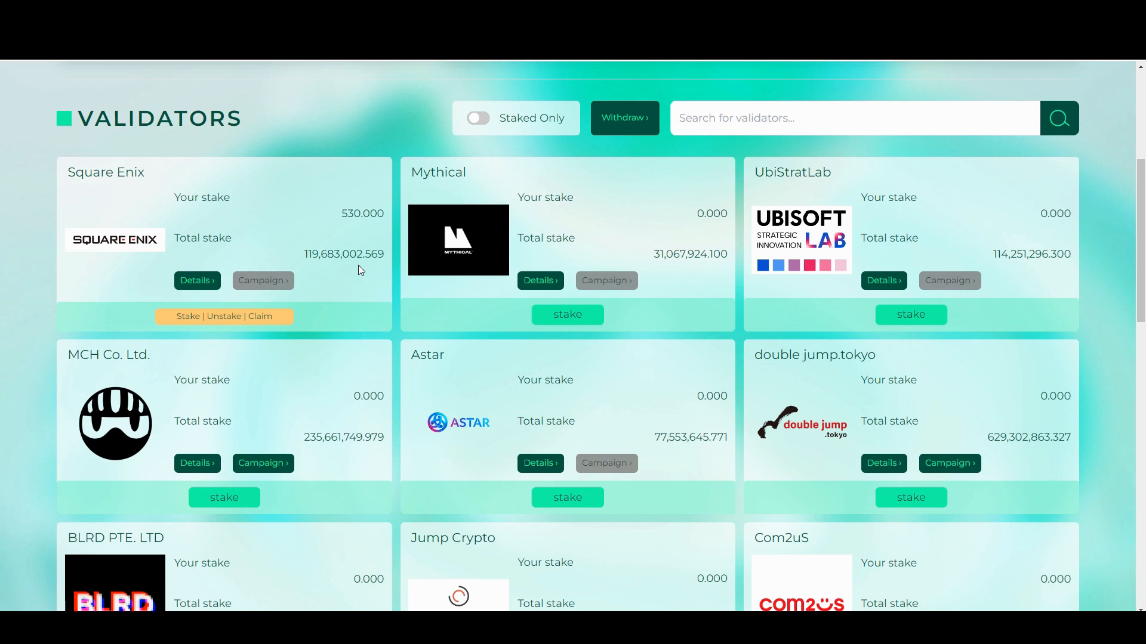
scroll(825, 254, "up", 5)
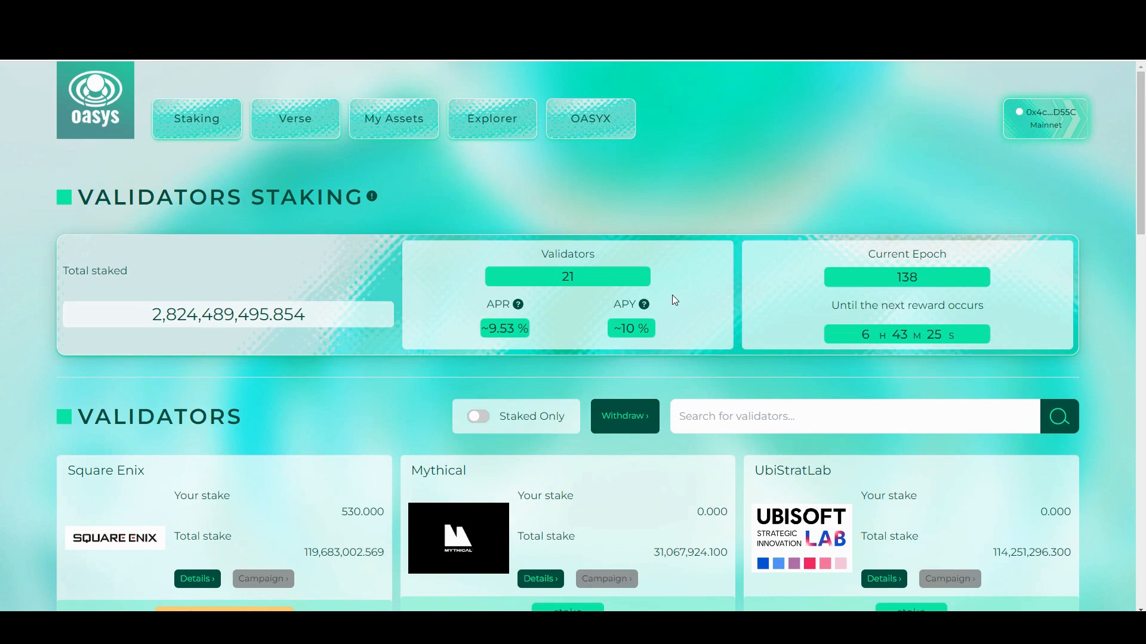